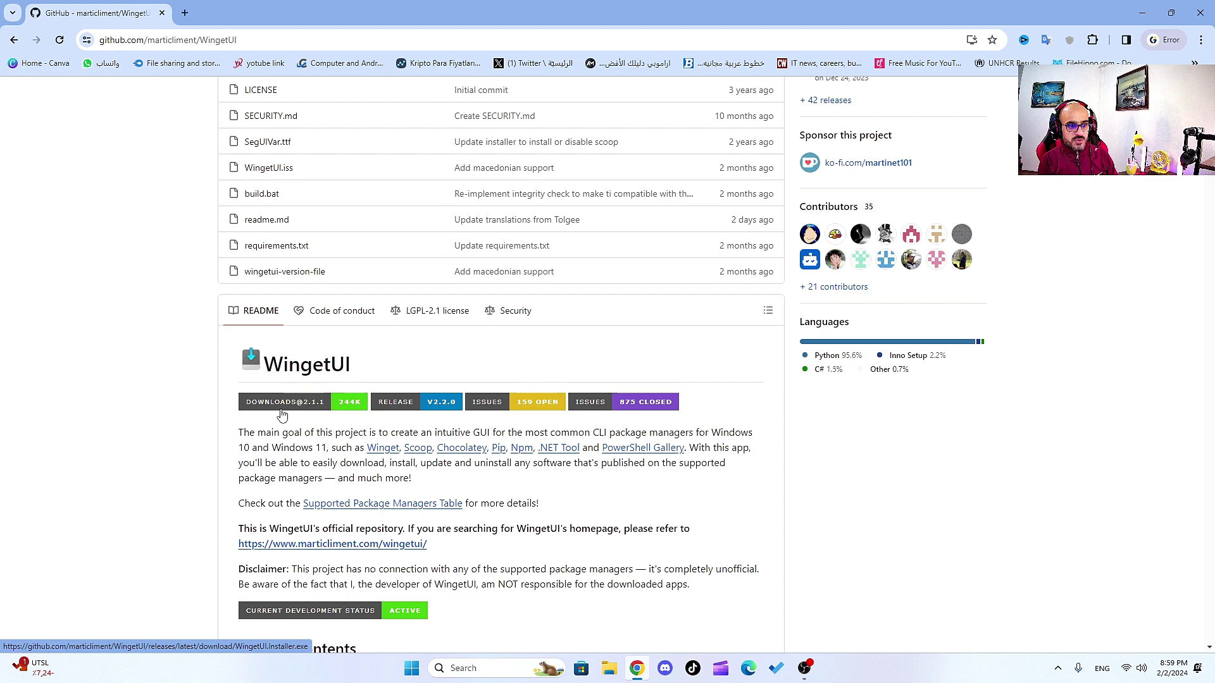
Download the WingetUI installer from the README's downloads badge, save it to the Desktop and close the browser
{"action": "left_click", "coordinate": [284, 408]}
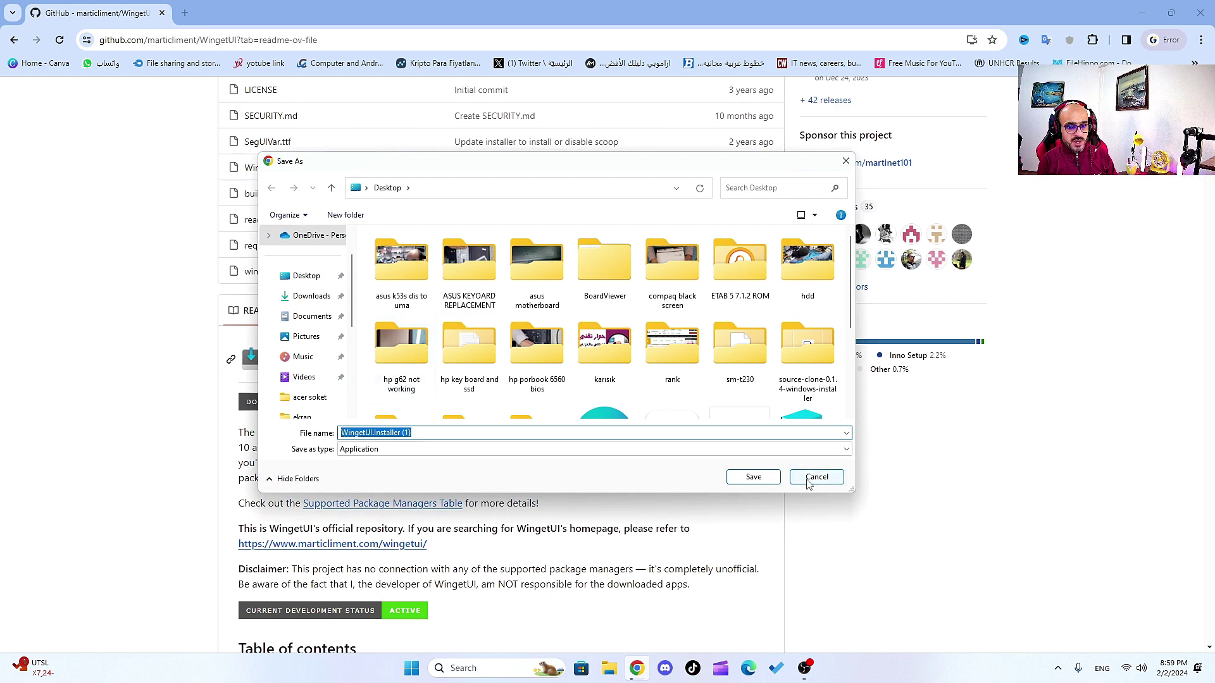
{"action": "left_click", "coordinate": [316, 295]}
{"action": "left_click", "coordinate": [309, 275]}
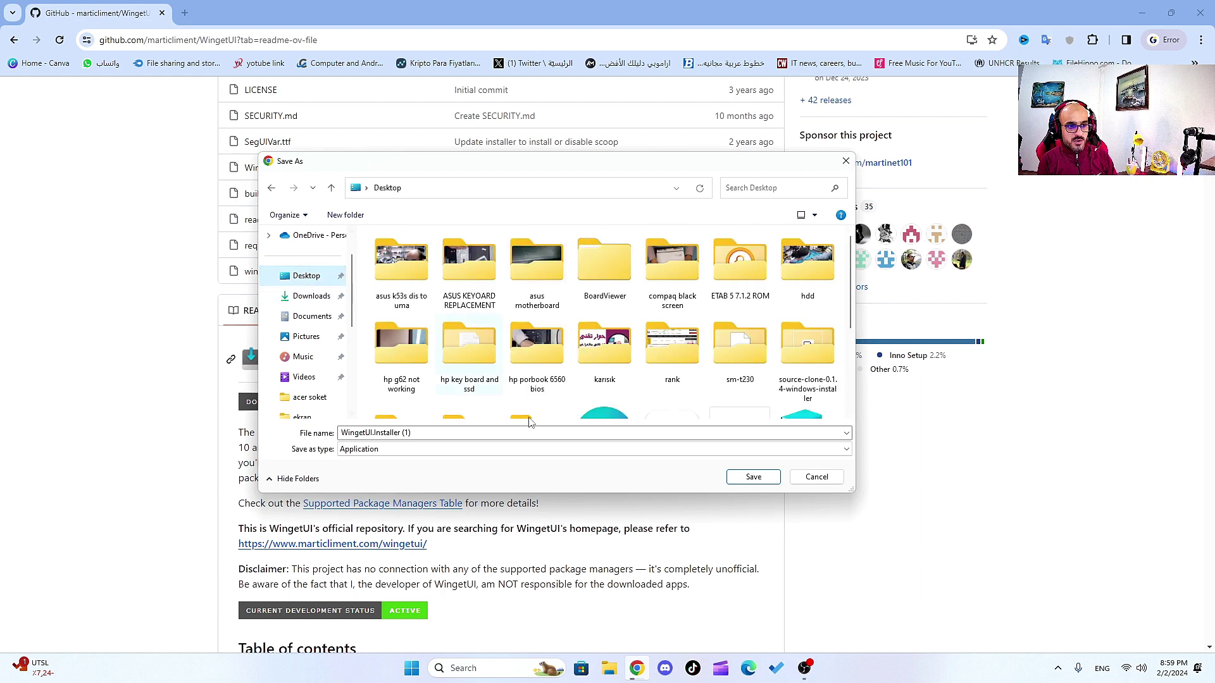
{"action": "left_click", "coordinate": [745, 479]}
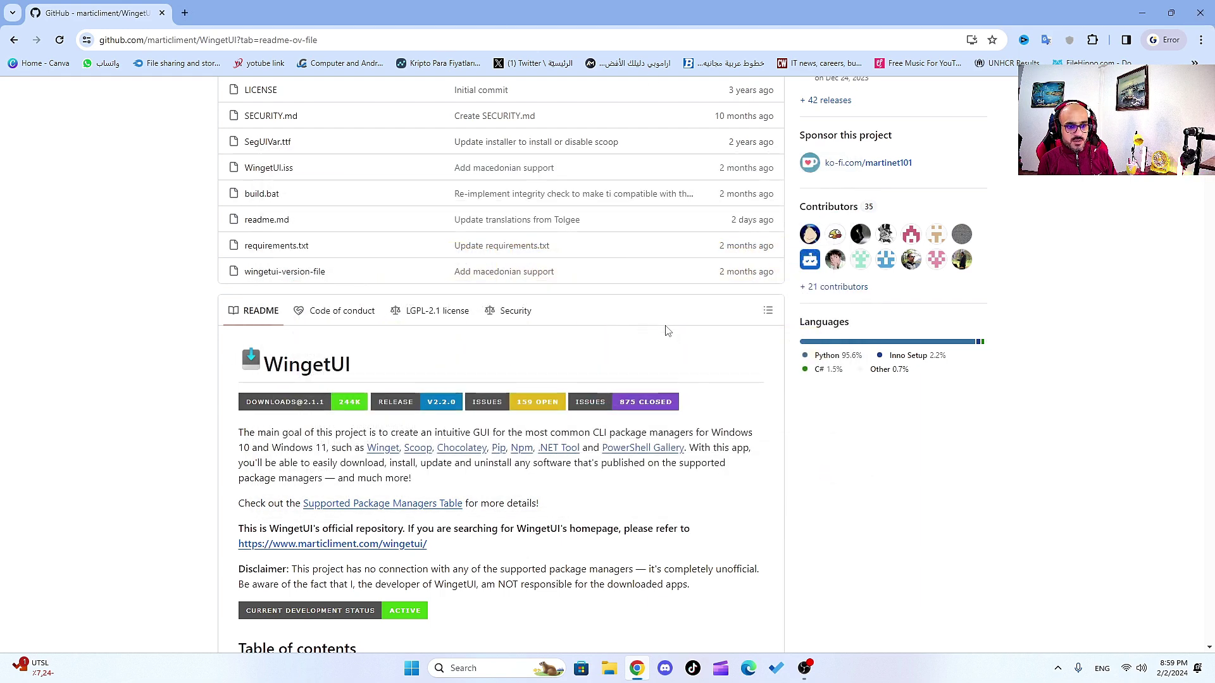
{"action": "left_click", "coordinate": [1200, 13]}
Move the WingetUI installer to a free area of the desktop, run it and choose English as the setup language
{"action": "left_click_drag", "start_coordinate": [68, 43], "coordinate": [338, 213]}
{"action": "double_click", "coordinate": [362, 212]}
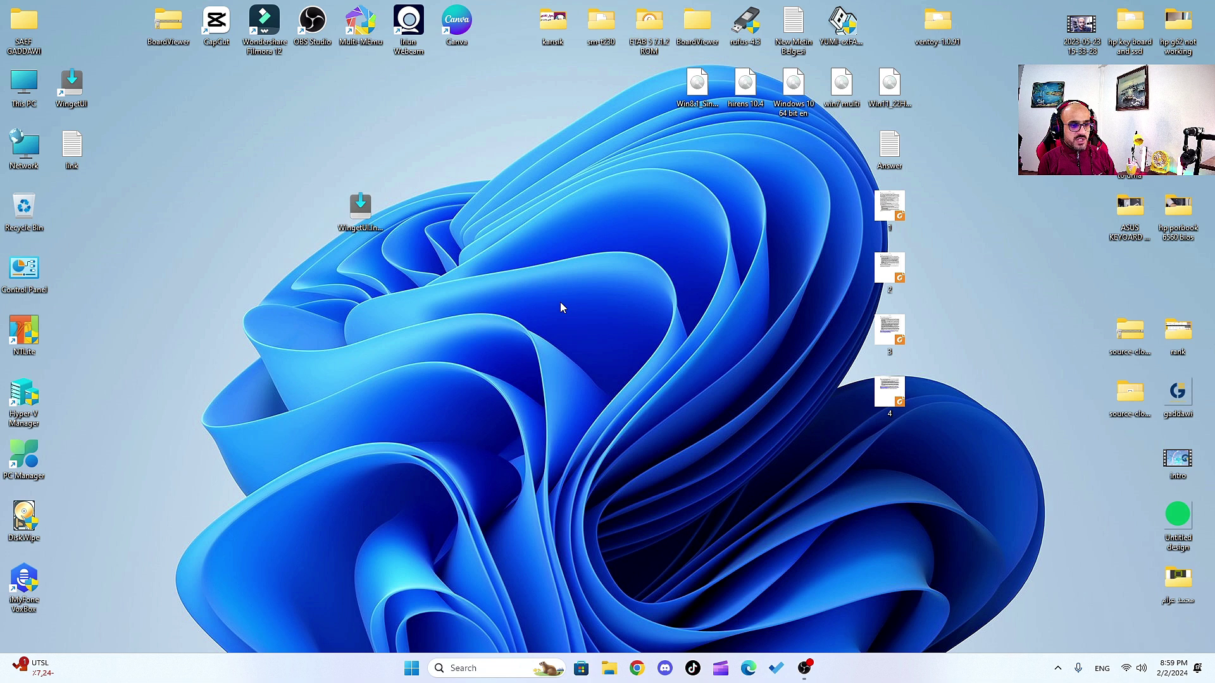
{"action": "left_click", "coordinate": [608, 332]}
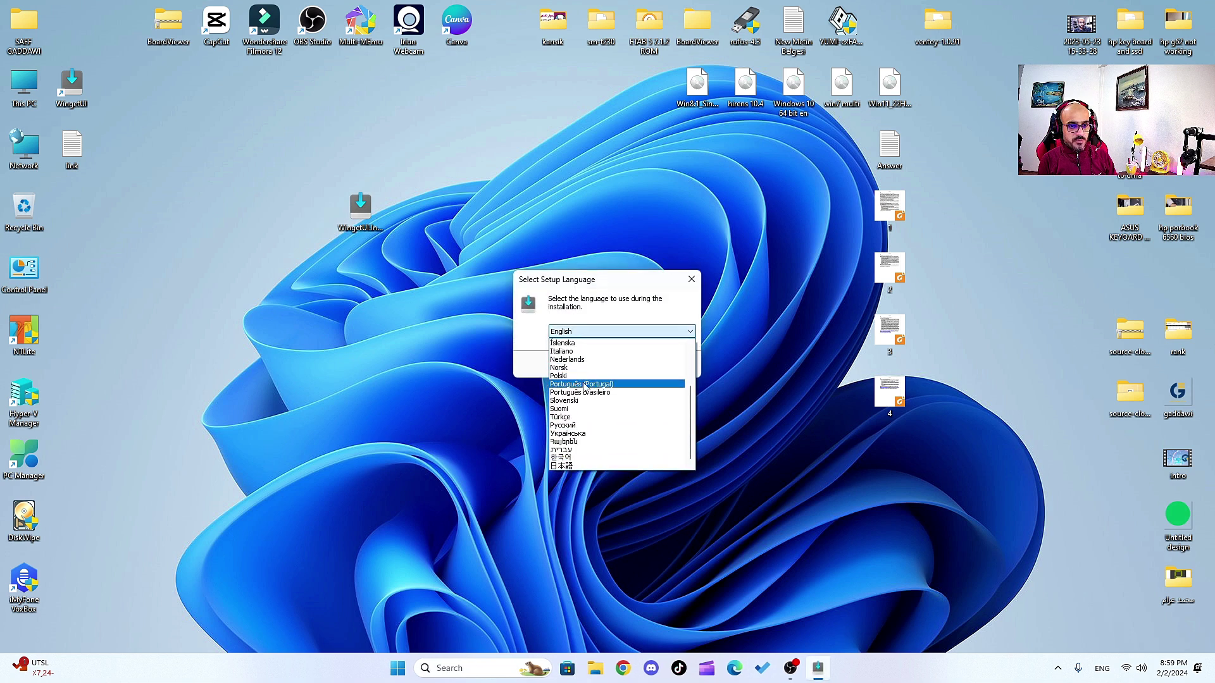
{"action": "left_click", "coordinate": [564, 332]}
{"action": "left_click", "coordinate": [564, 332]}
{"action": "scroll", "coordinate": [604, 384], "scroll_direction": "down", "scroll_amount": 2}
{"action": "scroll", "coordinate": [589, 415], "scroll_direction": "up", "scroll_amount": 3}
{"action": "left_click", "coordinate": [537, 342]}
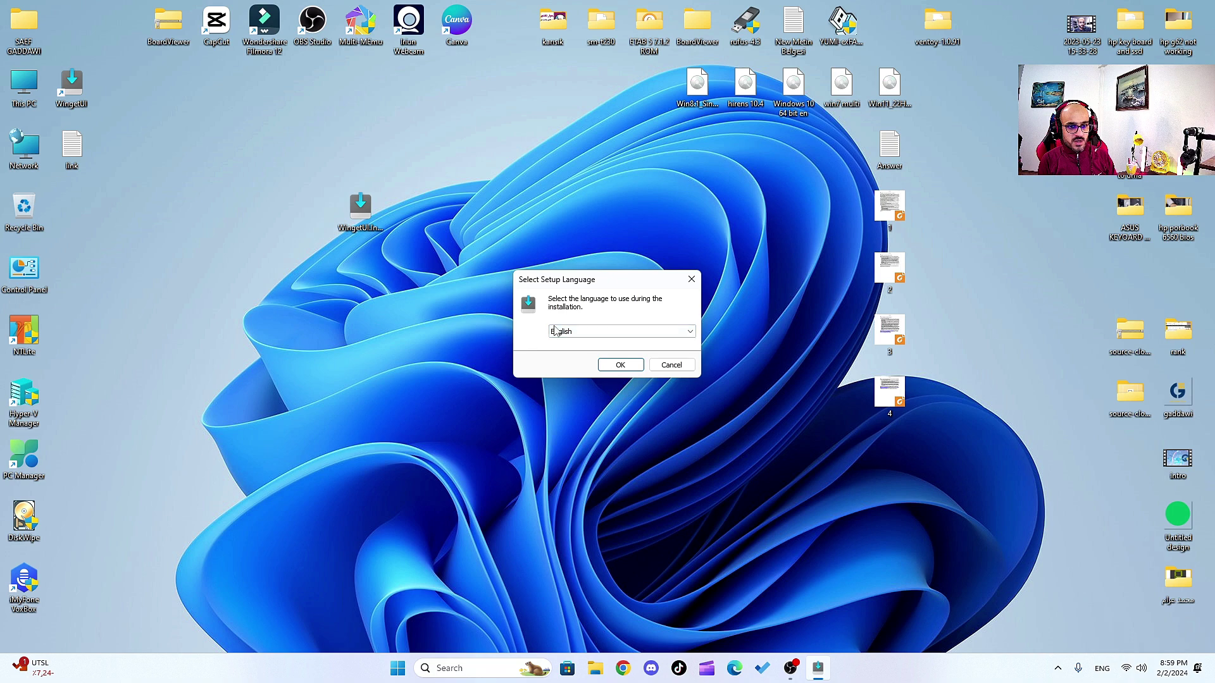
{"action": "left_click", "coordinate": [613, 370]}
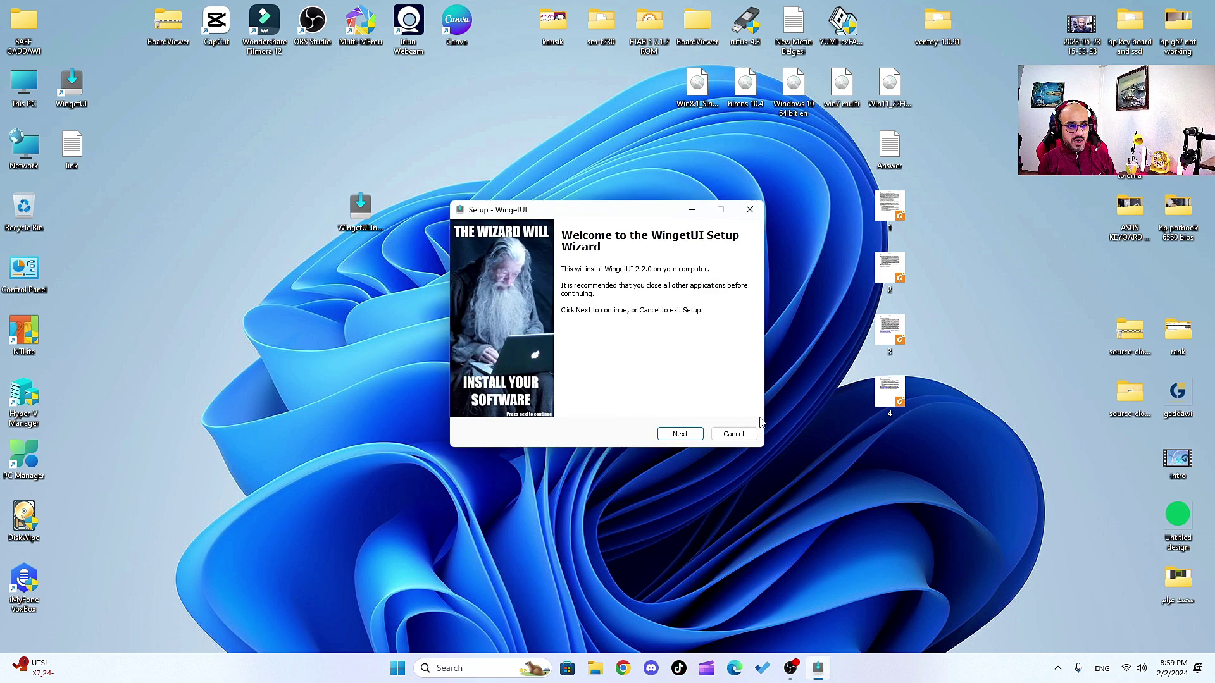
Go through the setup with C:\Program Files\WingetUI, regular installation and both shortcuts, and exit it before installing
{"action": "key", "text": "Return"}
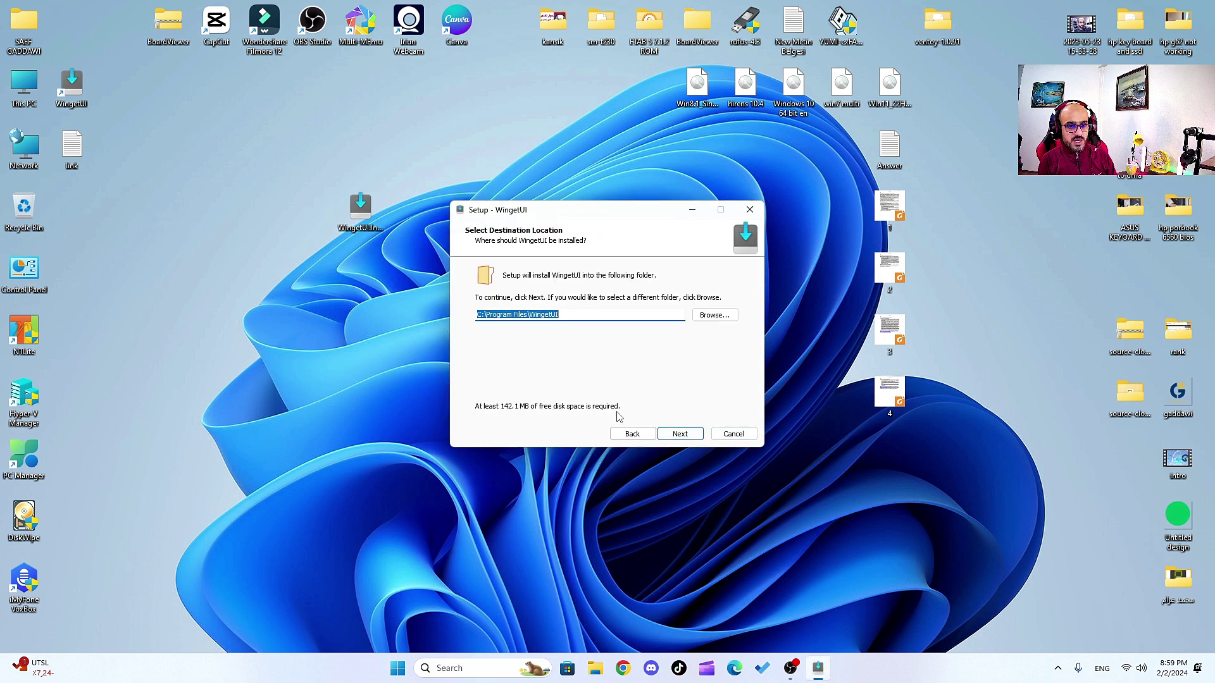
{"action": "left_click", "coordinate": [681, 435]}
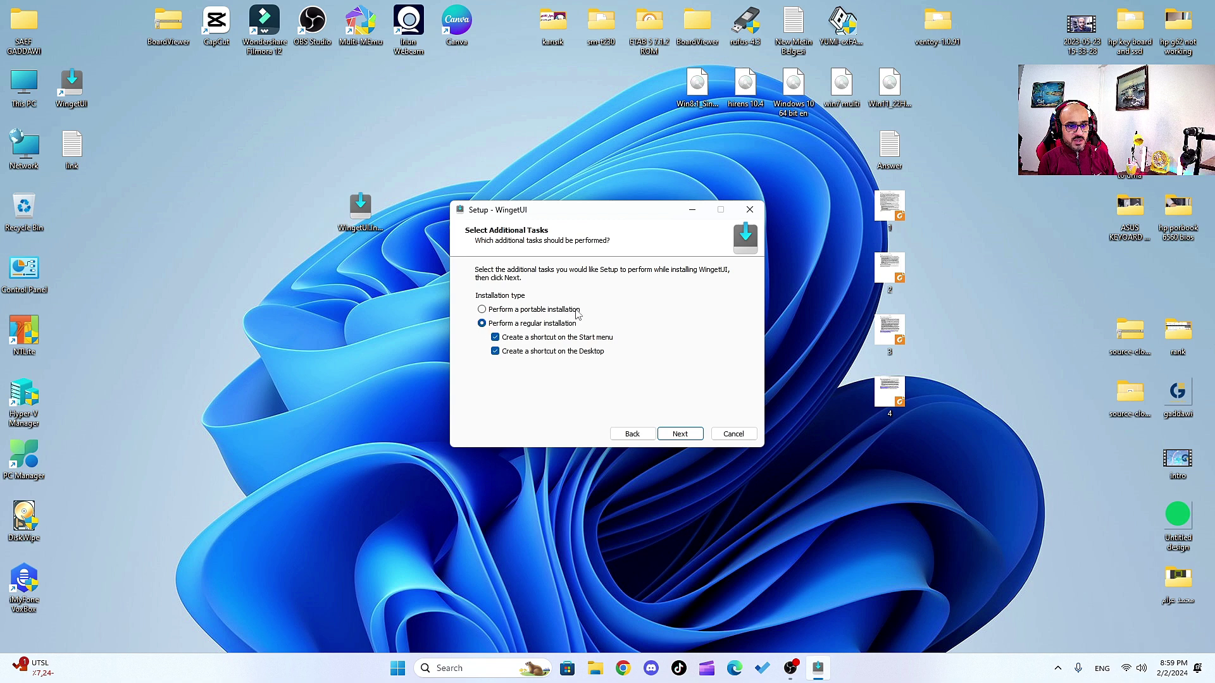
{"action": "left_click", "coordinate": [519, 309]}
{"action": "left_click", "coordinate": [514, 323]}
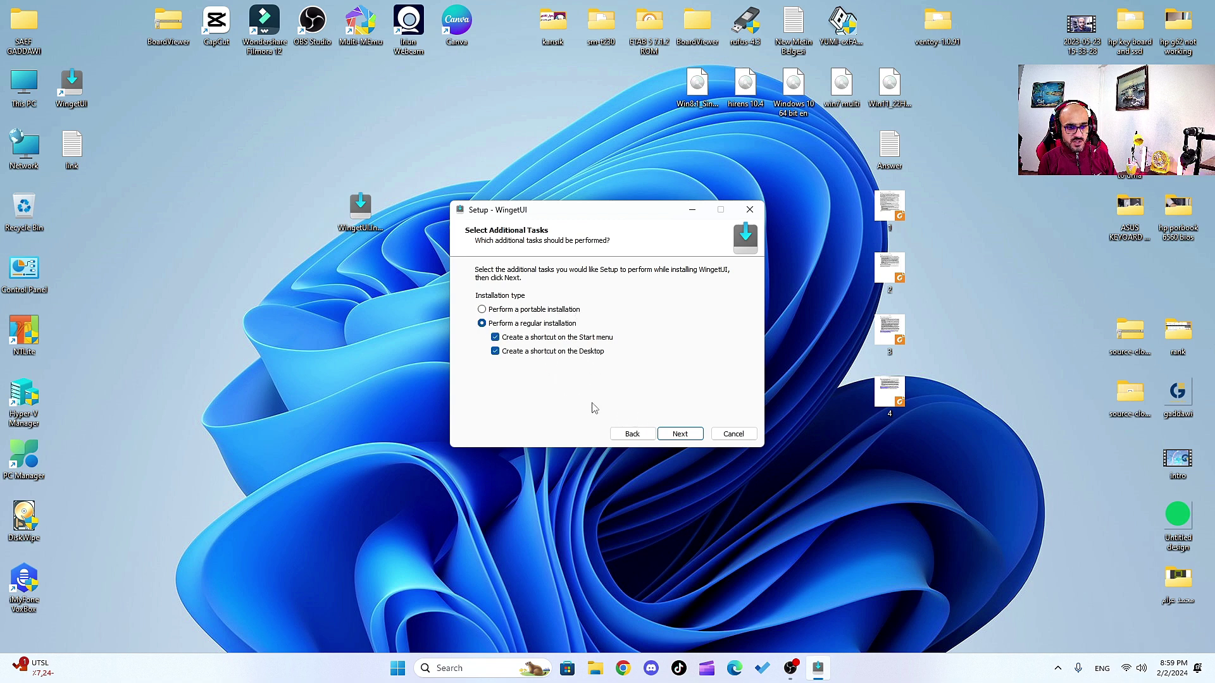
{"action": "left_click", "coordinate": [680, 435]}
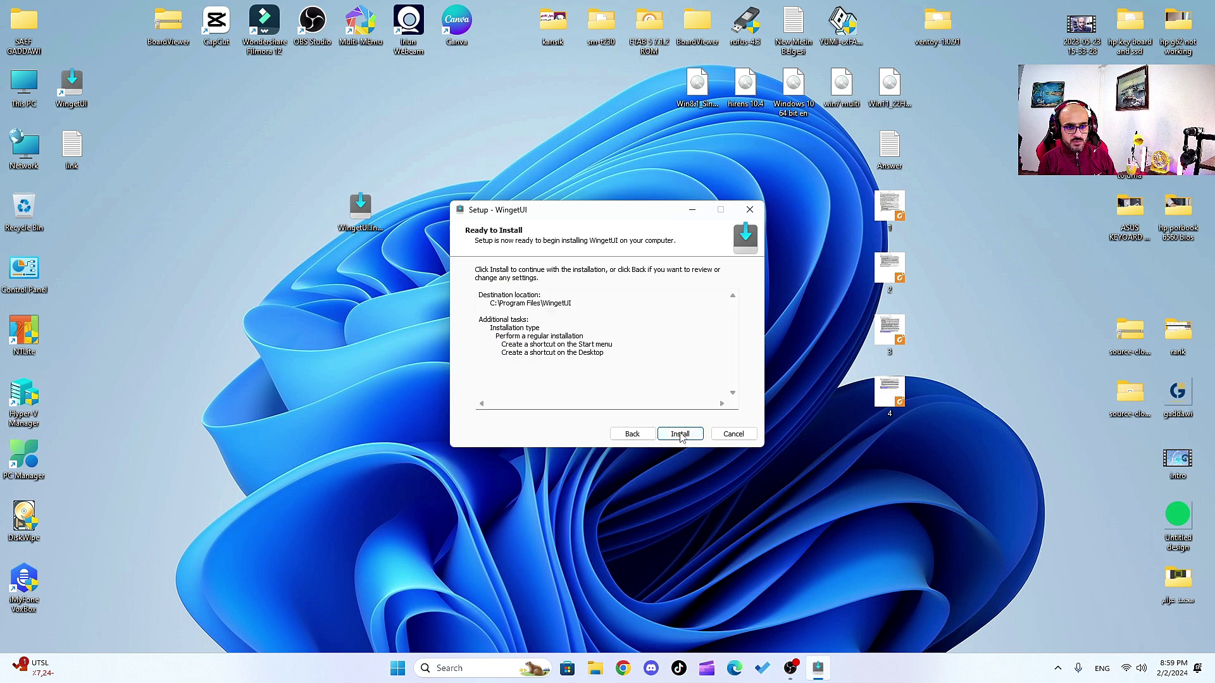
{"action": "left_click", "coordinate": [734, 434]}
{"action": "left_click", "coordinate": [641, 397]}
Rearrange the WingetUI shortcut and its installer on the desktop, and open the already installed WingetUI
{"action": "left_click_drag", "start_coordinate": [360, 199], "coordinate": [361, 200]}
{"action": "left_click_drag", "start_coordinate": [88, 88], "coordinate": [232, 152]}
{"action": "left_click_drag", "start_coordinate": [417, 90], "coordinate": [111, 63]}
{"action": "left_click_drag", "start_coordinate": [229, 165], "coordinate": [169, 165]}
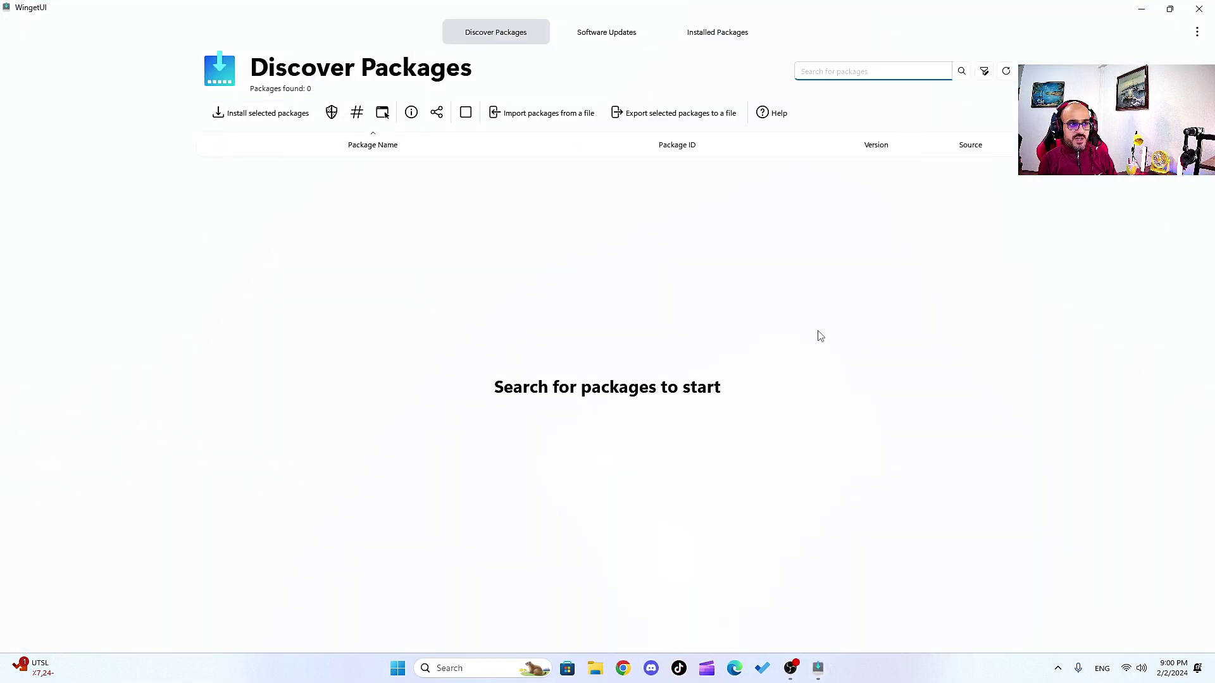
Select all available software updates except Wondershare Filmora 12 and start updating the selected packages
{"action": "left_click", "coordinate": [595, 38]}
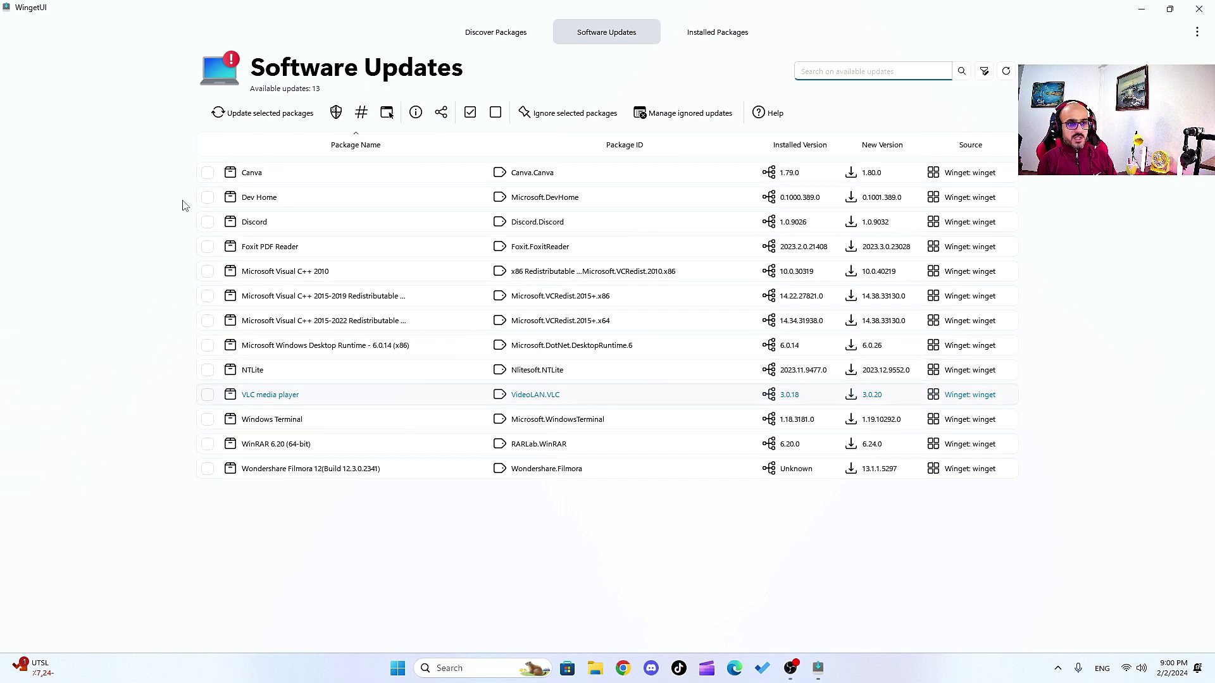
{"action": "left_click", "coordinate": [471, 119]}
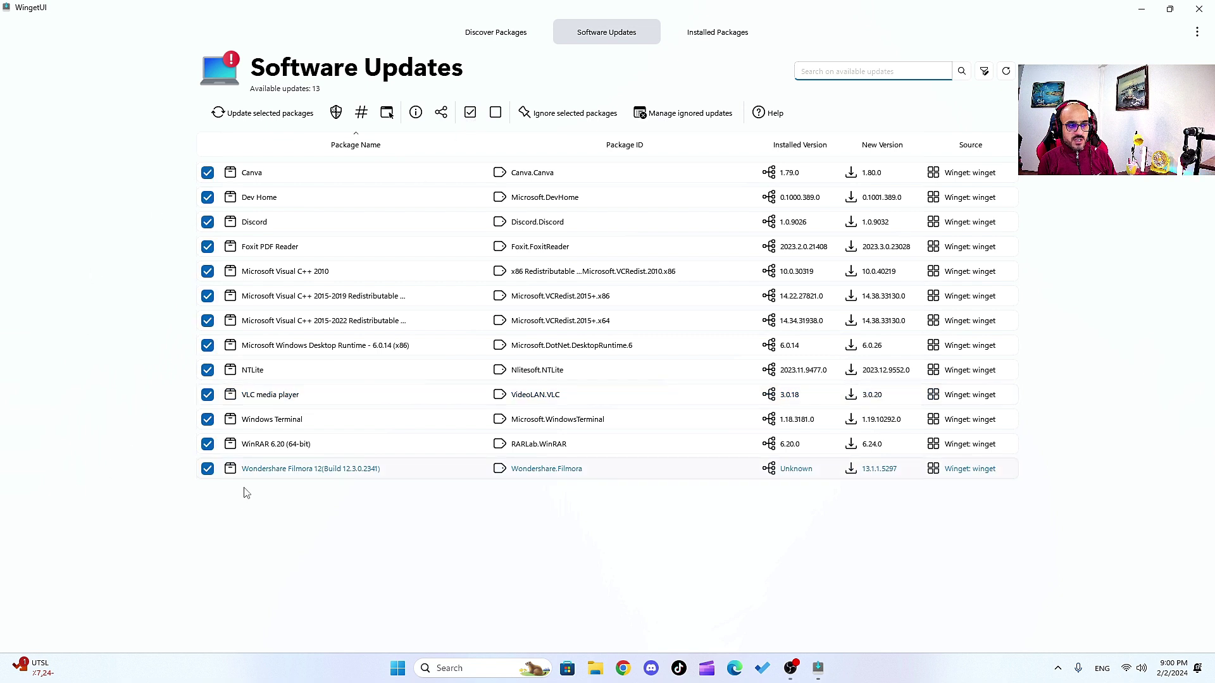
{"action": "left_click", "coordinate": [496, 112]}
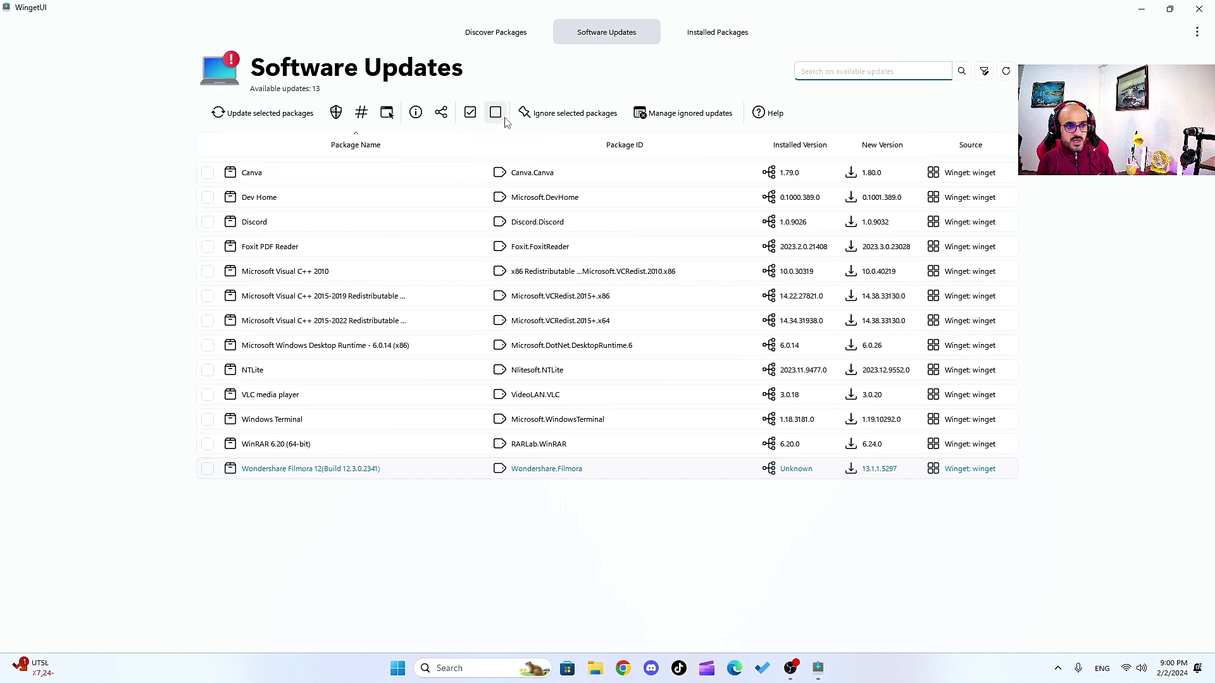
{"action": "left_click", "coordinate": [470, 112]}
{"action": "left_click", "coordinate": [207, 469]}
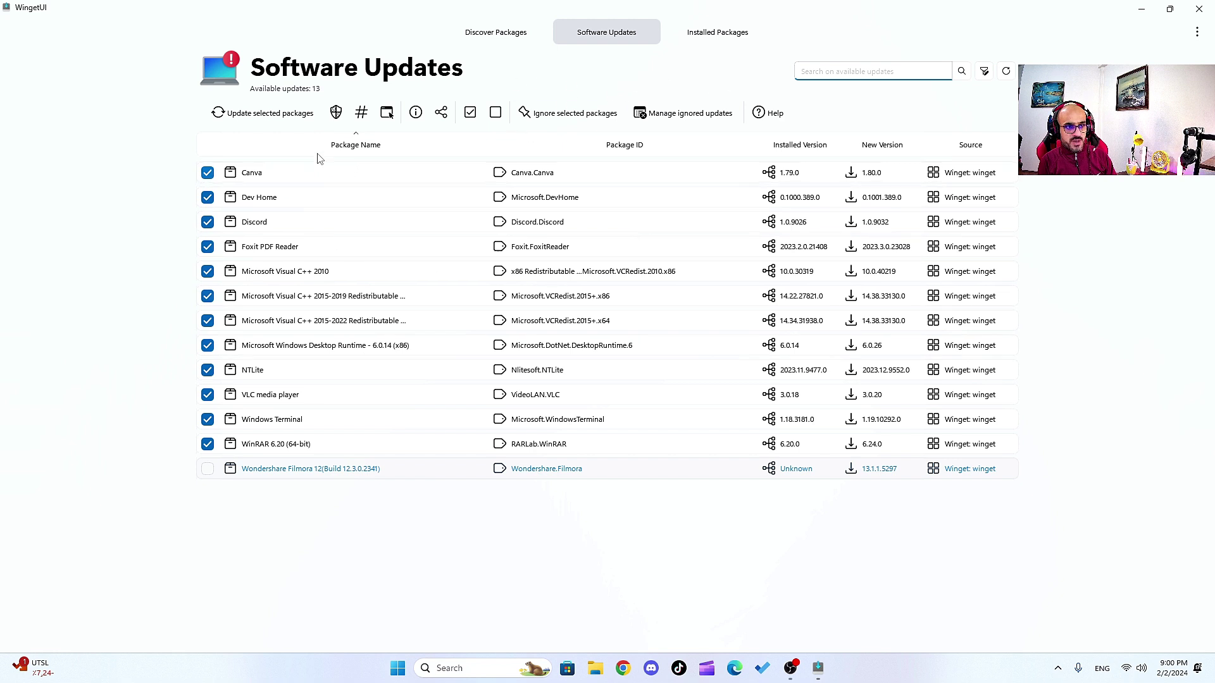
{"action": "left_click", "coordinate": [279, 120]}
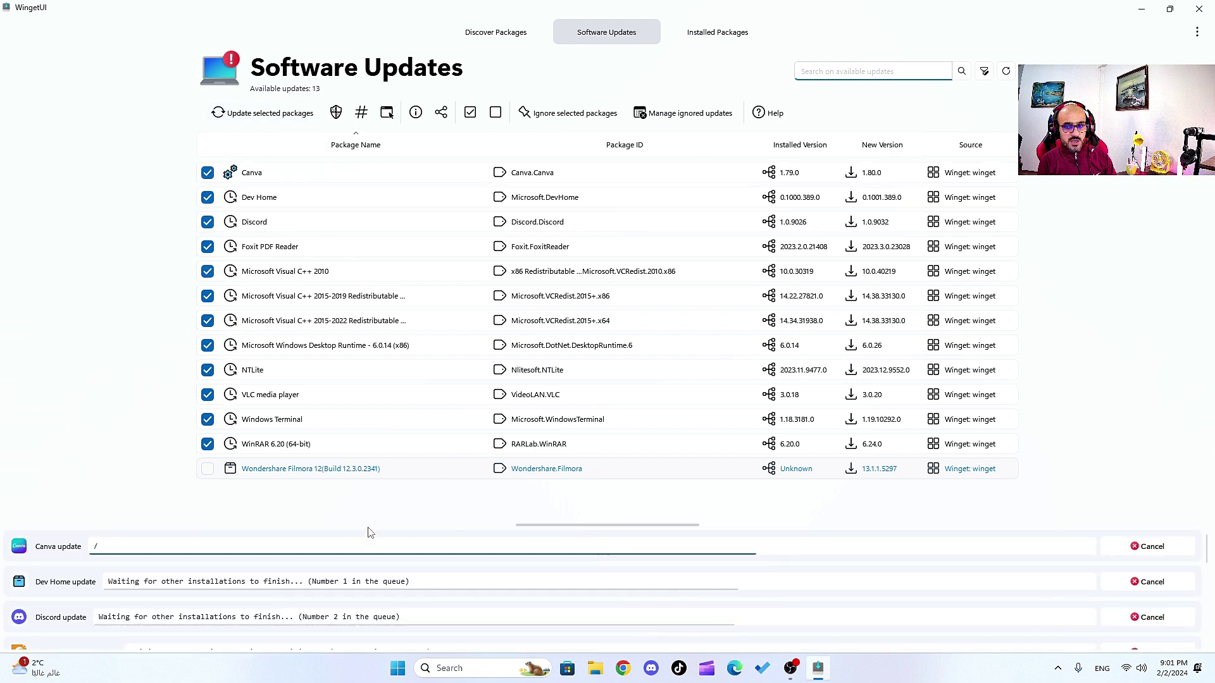
{"action": "scroll", "coordinate": [626, 562], "scroll_direction": "down", "scroll_amount": 5}
{"action": "scroll", "coordinate": [636, 564], "scroll_direction": "up", "scroll_amount": 5}
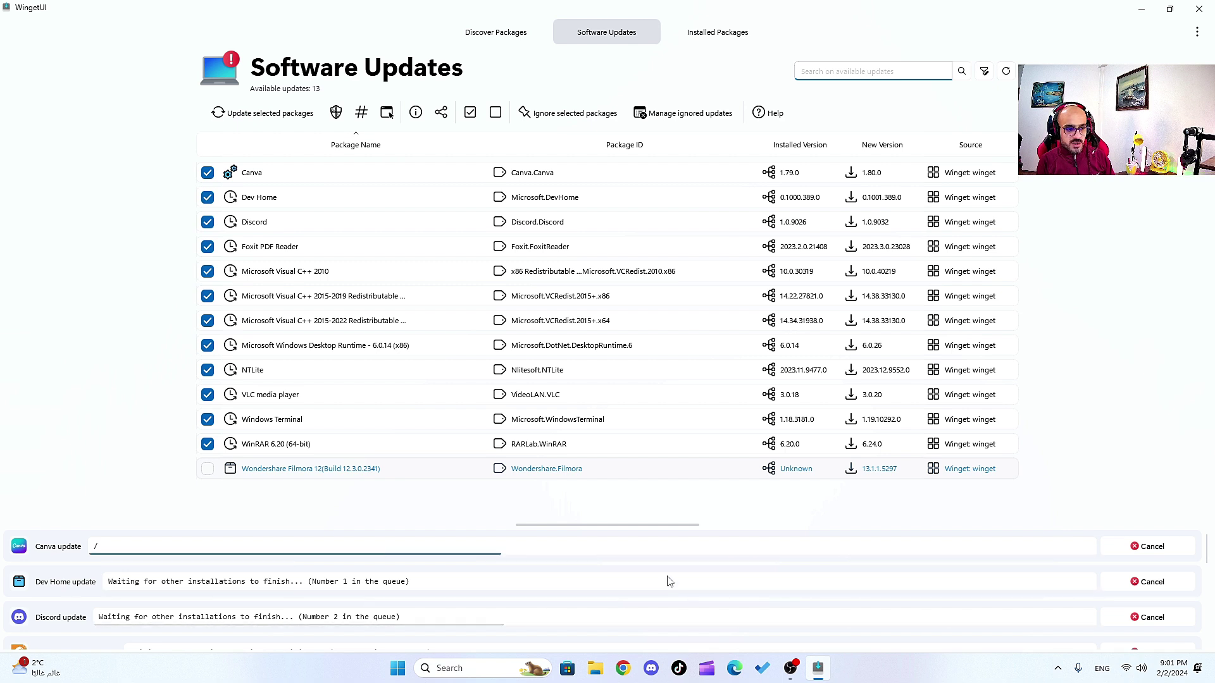
Cancel the queued updates of all packages except Canva and WinRAR, and close the cancelled entries
{"action": "left_click", "coordinate": [1146, 587]}
{"action": "left_click", "coordinate": [1147, 616]}
{"action": "left_click", "coordinate": [1137, 584]}
{"action": "left_click", "coordinate": [1137, 584]}
{"action": "left_click", "coordinate": [1138, 587]}
{"action": "left_click", "coordinate": [1138, 583]}
{"action": "left_click", "coordinate": [1143, 617]}
{"action": "left_click", "coordinate": [1142, 584]}
{"action": "left_click", "coordinate": [1142, 584]}
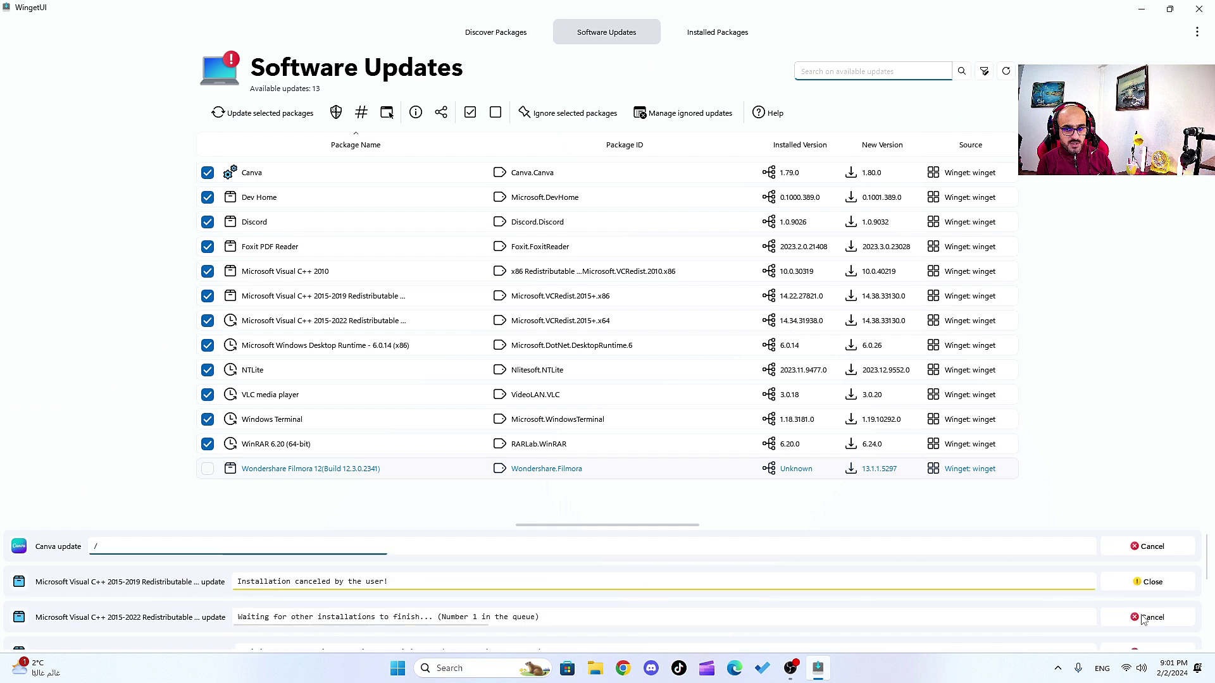
{"action": "left_click", "coordinate": [1137, 582]}
{"action": "left_click", "coordinate": [1136, 582]}
{"action": "left_click", "coordinate": [1129, 617]}
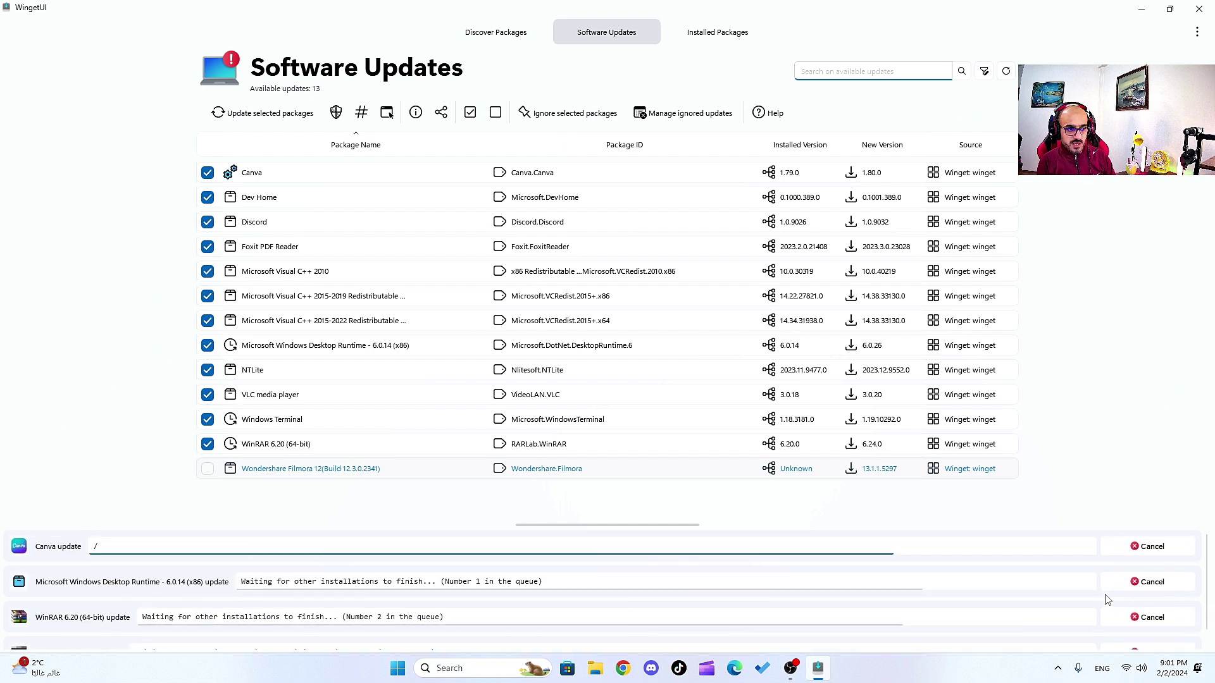
{"action": "left_click", "coordinate": [1139, 582]}
{"action": "left_click", "coordinate": [1139, 583]}
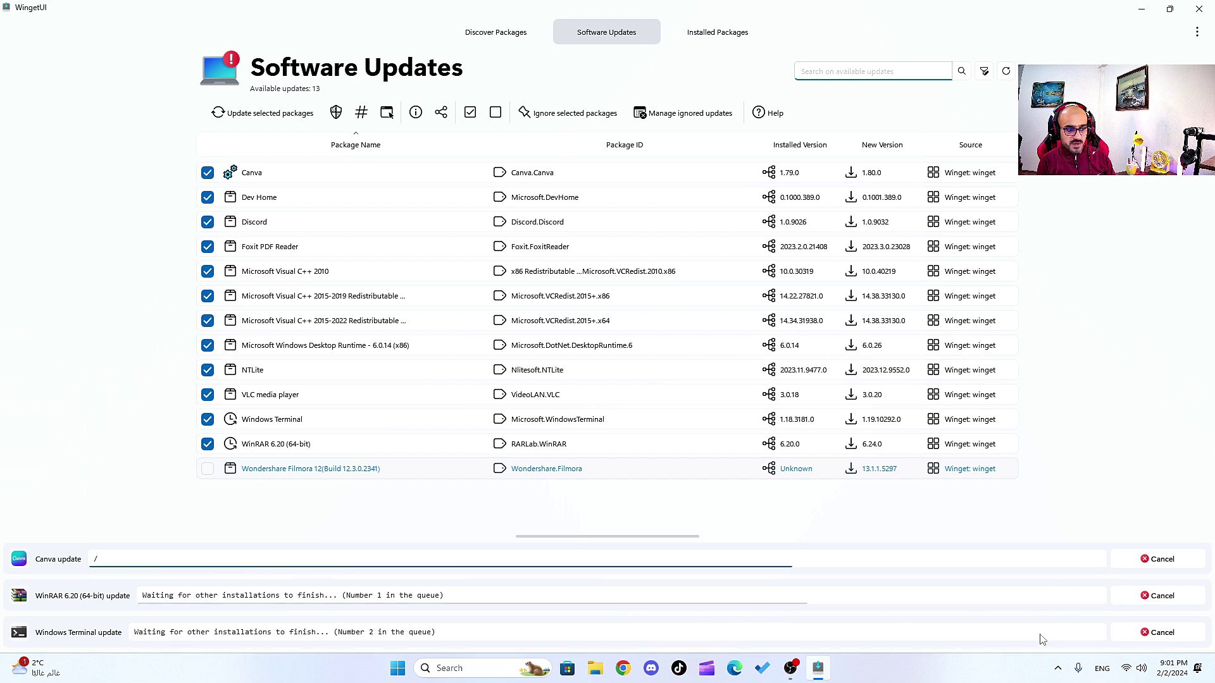
{"action": "left_click", "coordinate": [1144, 635]}
{"action": "left_click", "coordinate": [1147, 635]}
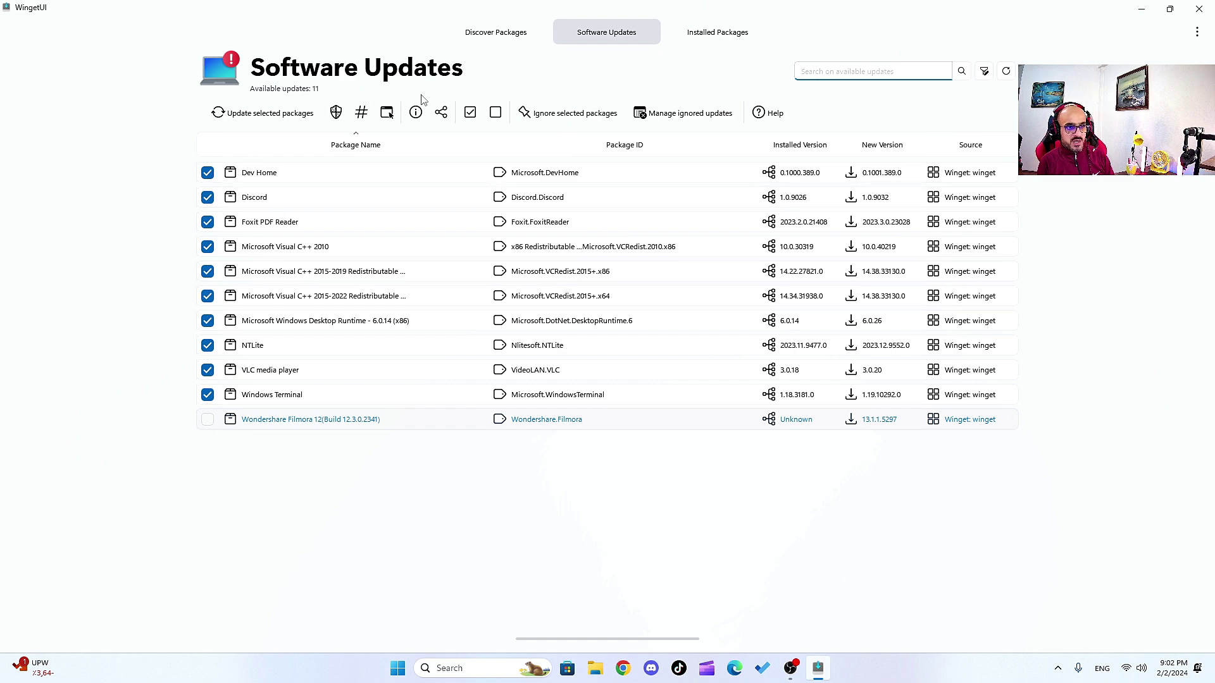
Look through the Discover Packages, Software Updates and Installed Packages pages, ending on Discover Packages
{"action": "left_click", "coordinate": [677, 39]}
{"action": "left_click", "coordinate": [639, 38]}
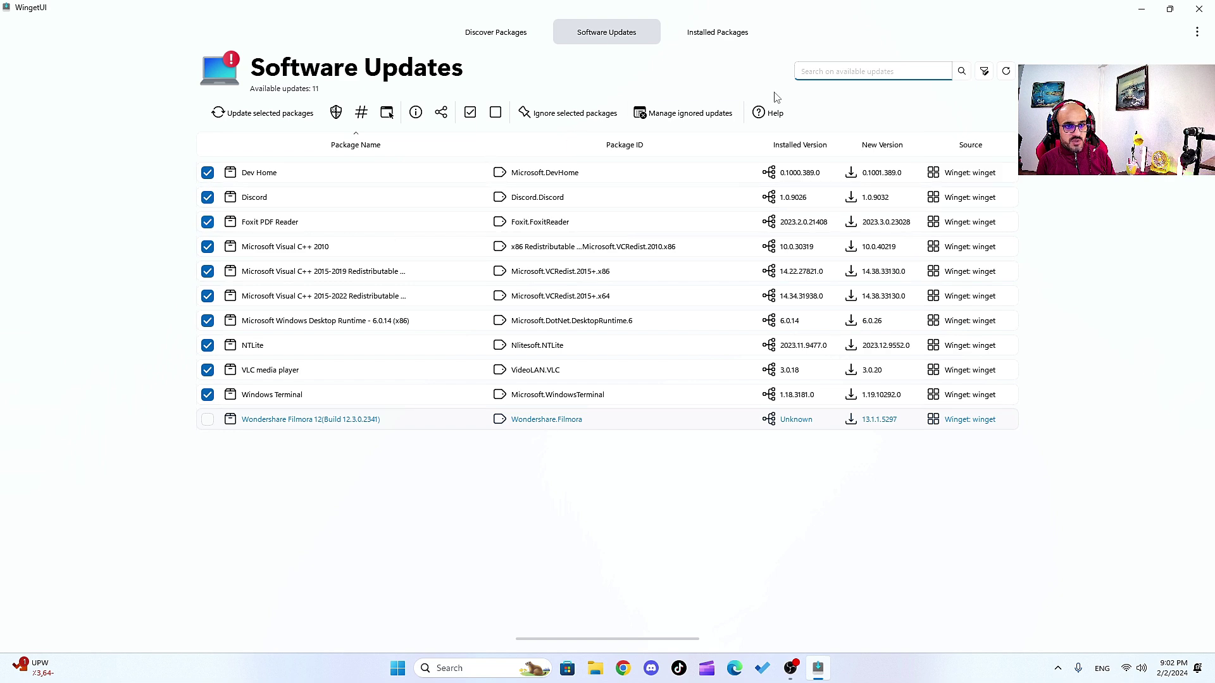
{"action": "left_click", "coordinate": [605, 32]}
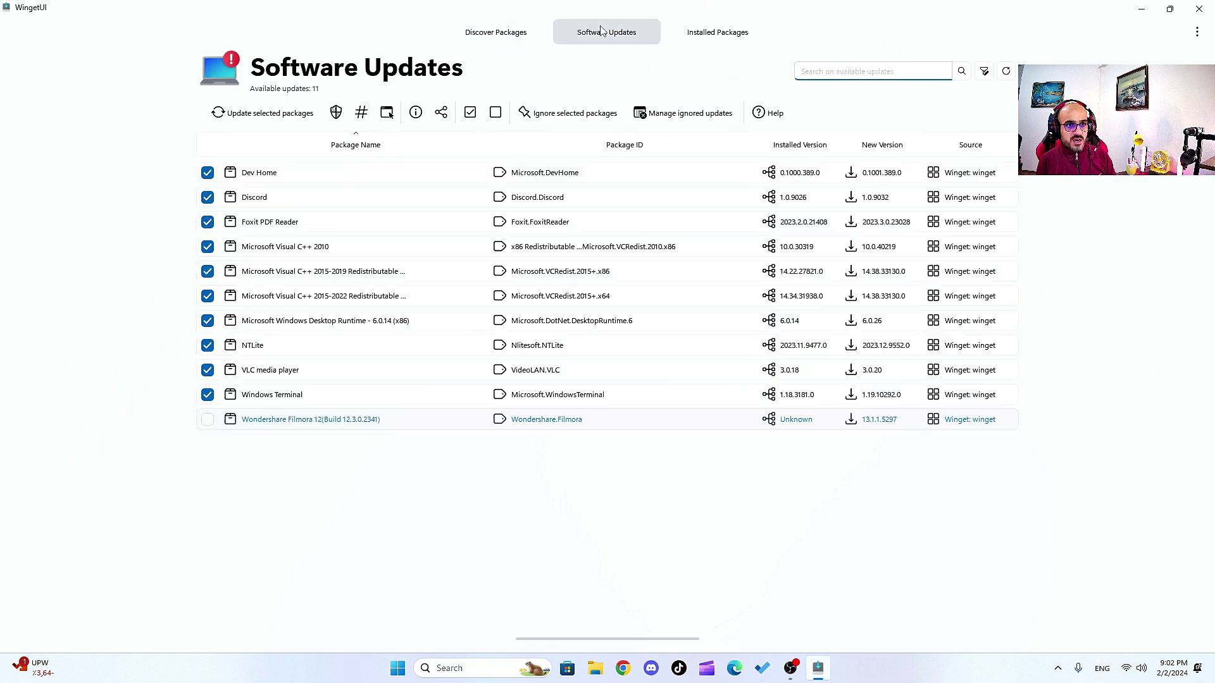
{"action": "left_click", "coordinate": [710, 35]}
{"action": "left_click", "coordinate": [613, 35]}
{"action": "left_click", "coordinate": [459, 41]}
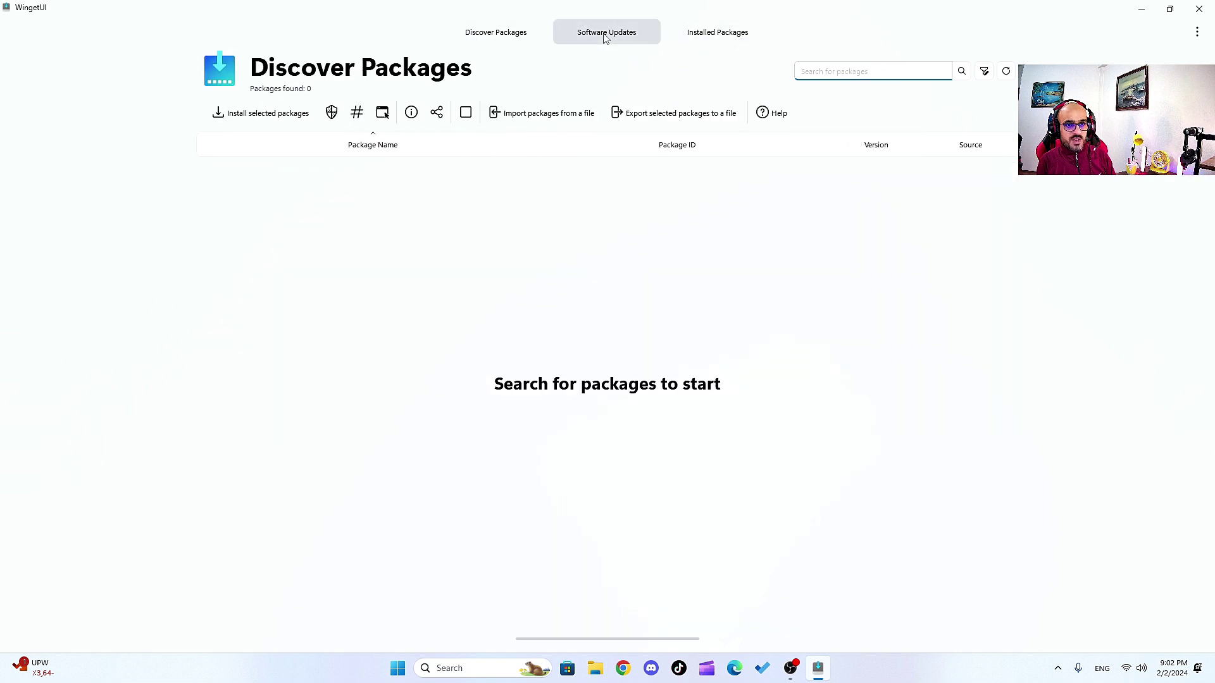
{"action": "left_click", "coordinate": [737, 41]}
{"action": "left_click", "coordinate": [608, 41]}
{"action": "left_click", "coordinate": [462, 36]}
{"action": "left_click", "coordinate": [608, 35]}
{"action": "left_click", "coordinate": [721, 37]}
{"action": "left_click", "coordinate": [482, 39]}
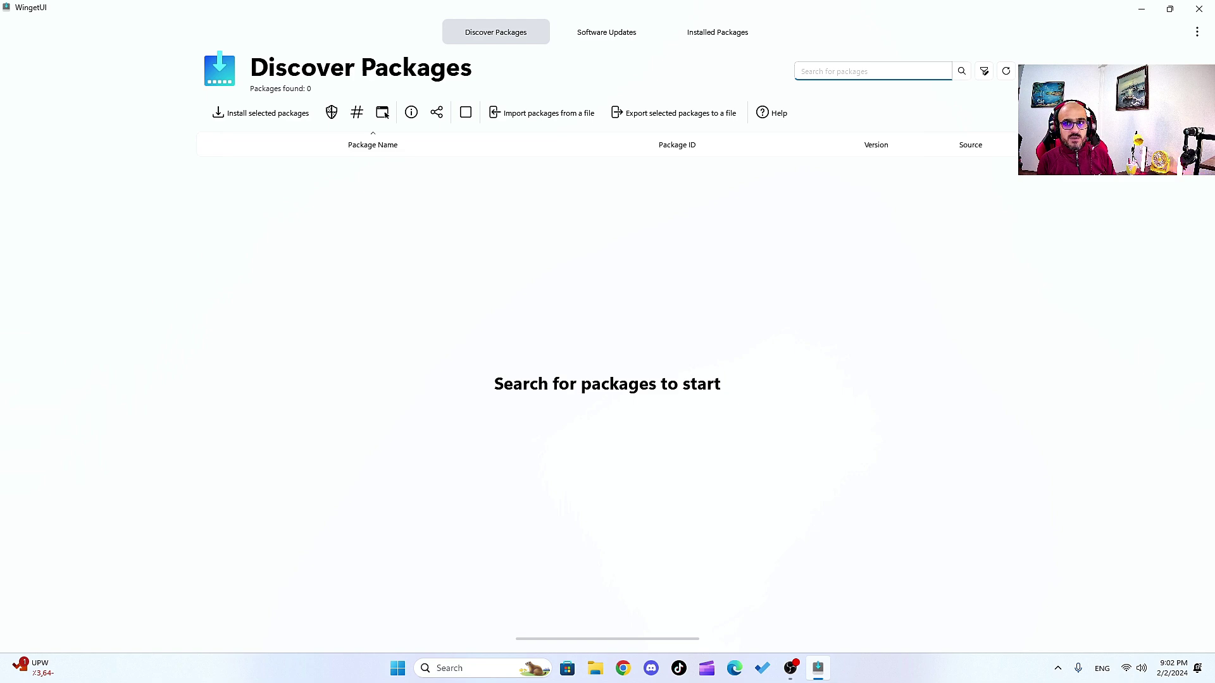
Close WingetUI and reopen it from its desktop shortcut
{"action": "left_click", "coordinate": [1199, 9]}
{"action": "right_click", "coordinate": [275, 292]}
{"action": "left_click", "coordinate": [310, 329]}
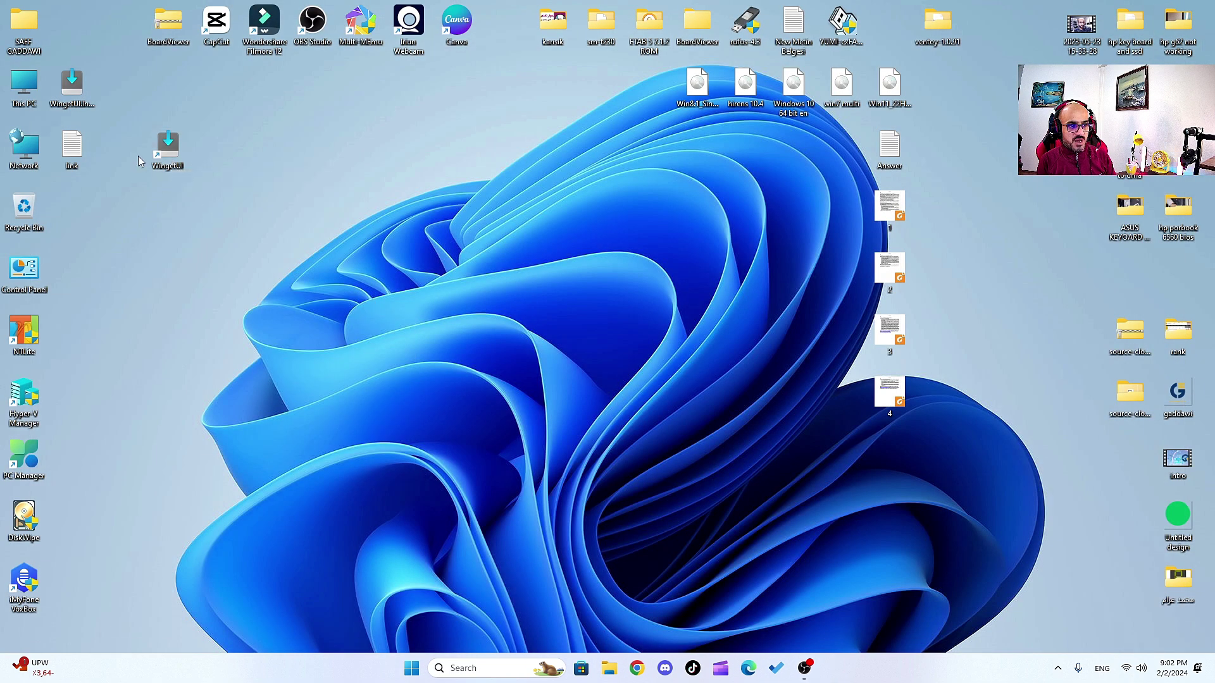
{"action": "double_click", "coordinate": [159, 153]}
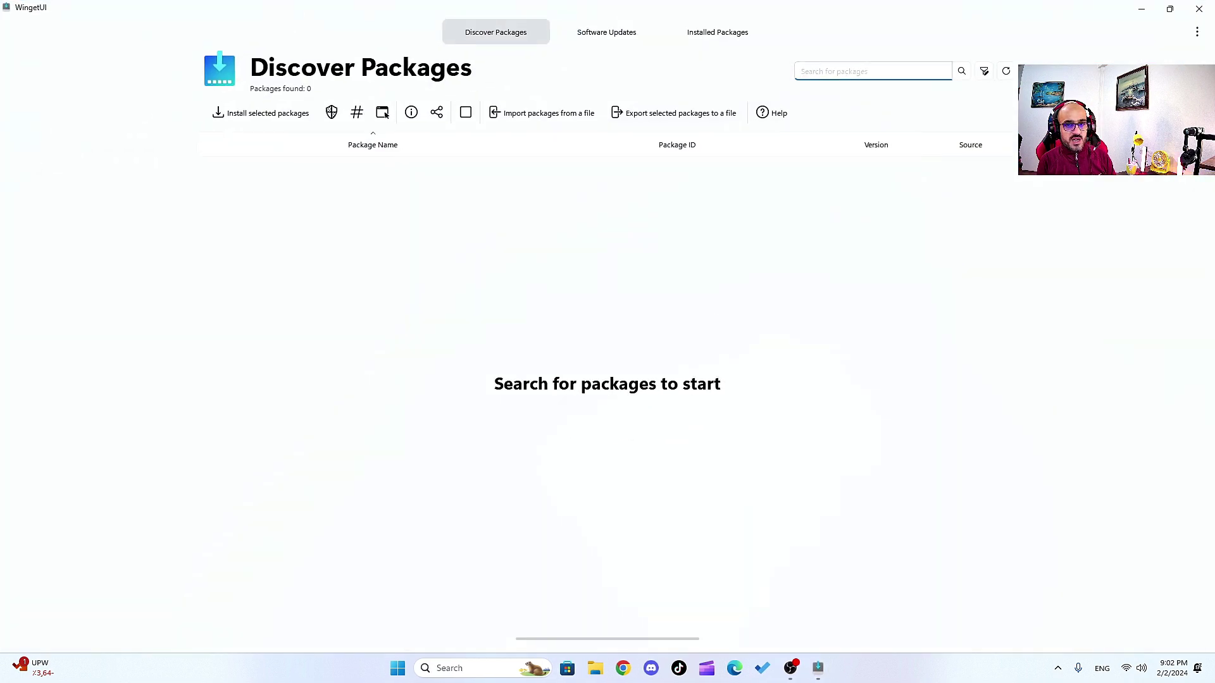
{"action": "left_click", "coordinate": [1199, 8]}
{"action": "right_click", "coordinate": [353, 258]}
{"action": "left_click", "coordinate": [394, 296]}
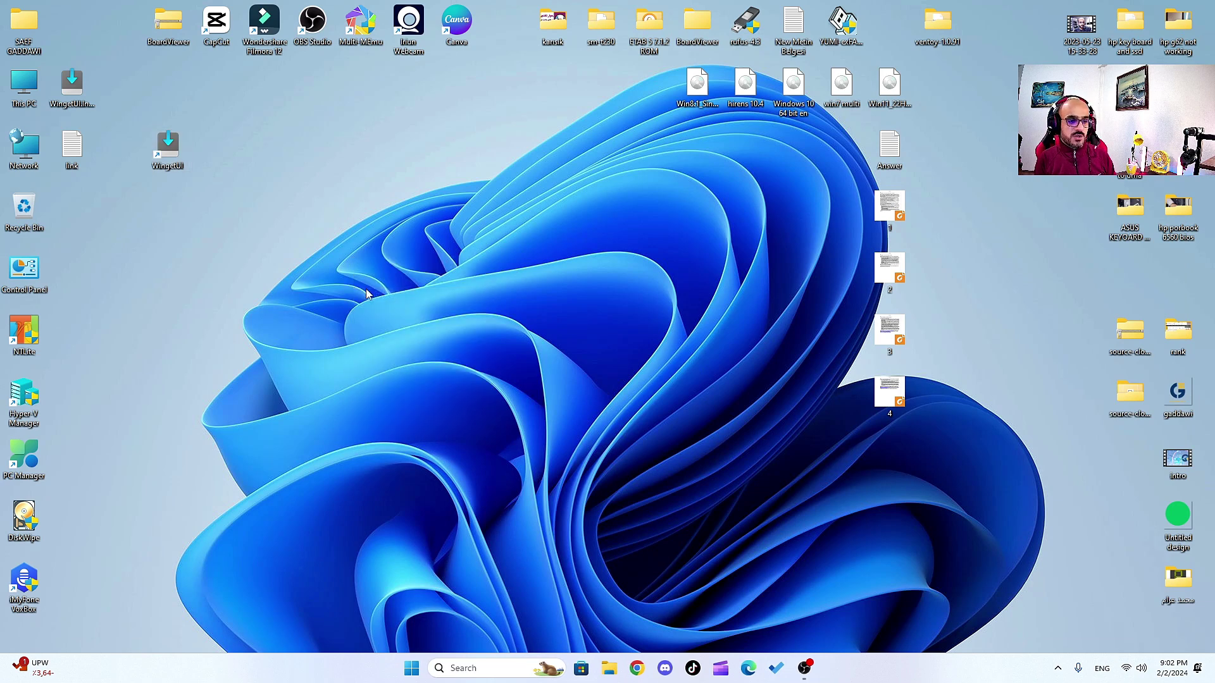
{"action": "right_click", "coordinate": [326, 274]}
{"action": "left_click", "coordinate": [373, 317]}
{"action": "right_click", "coordinate": [401, 316]}
{"action": "left_click", "coordinate": [440, 355]}
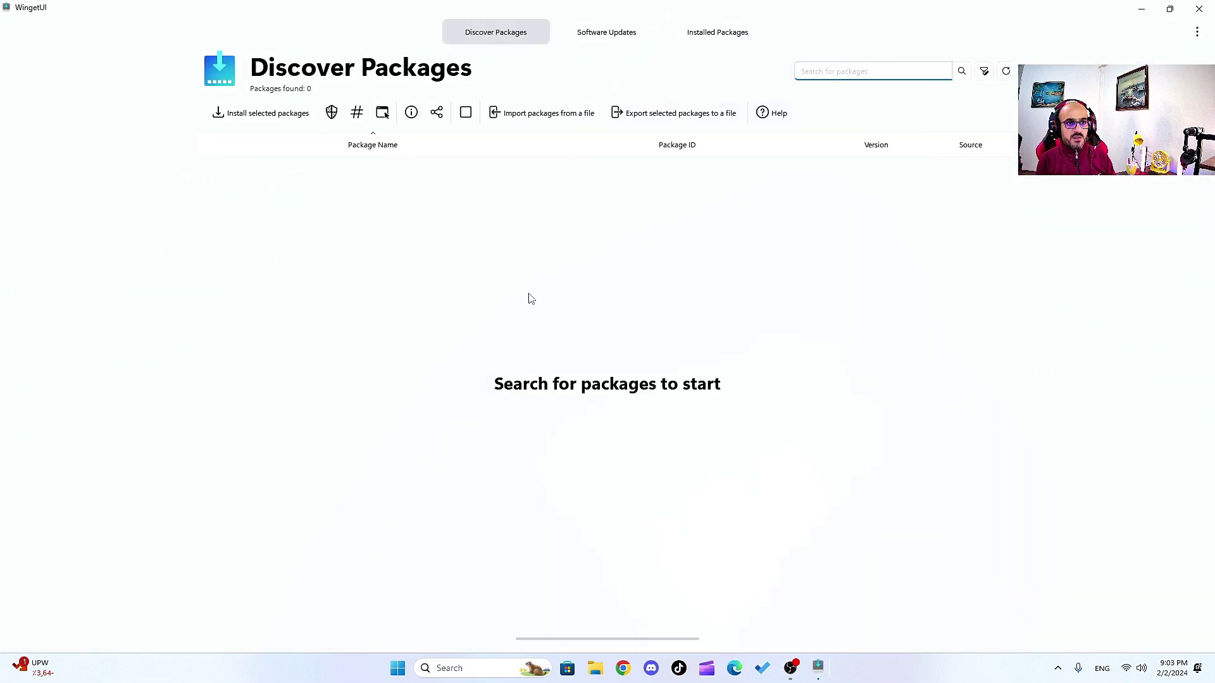
Review the available software updates and browse through the full list of installed packages
{"action": "left_click", "coordinate": [587, 39]}
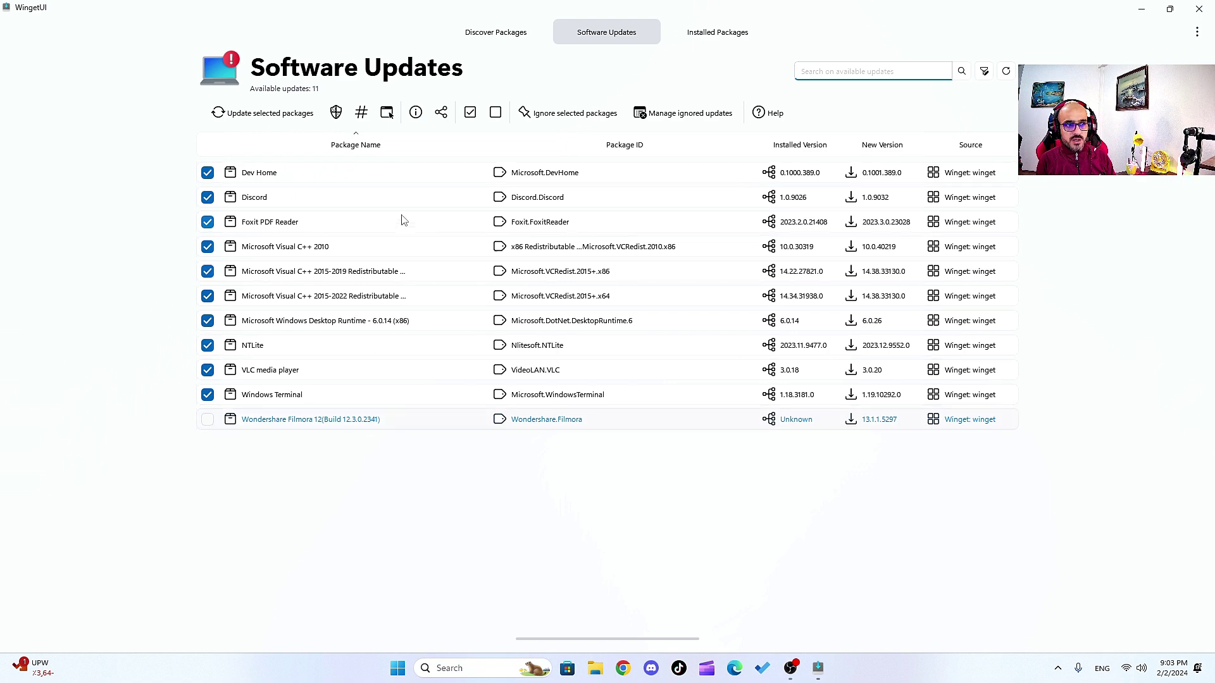
{"action": "left_click", "coordinate": [721, 34]}
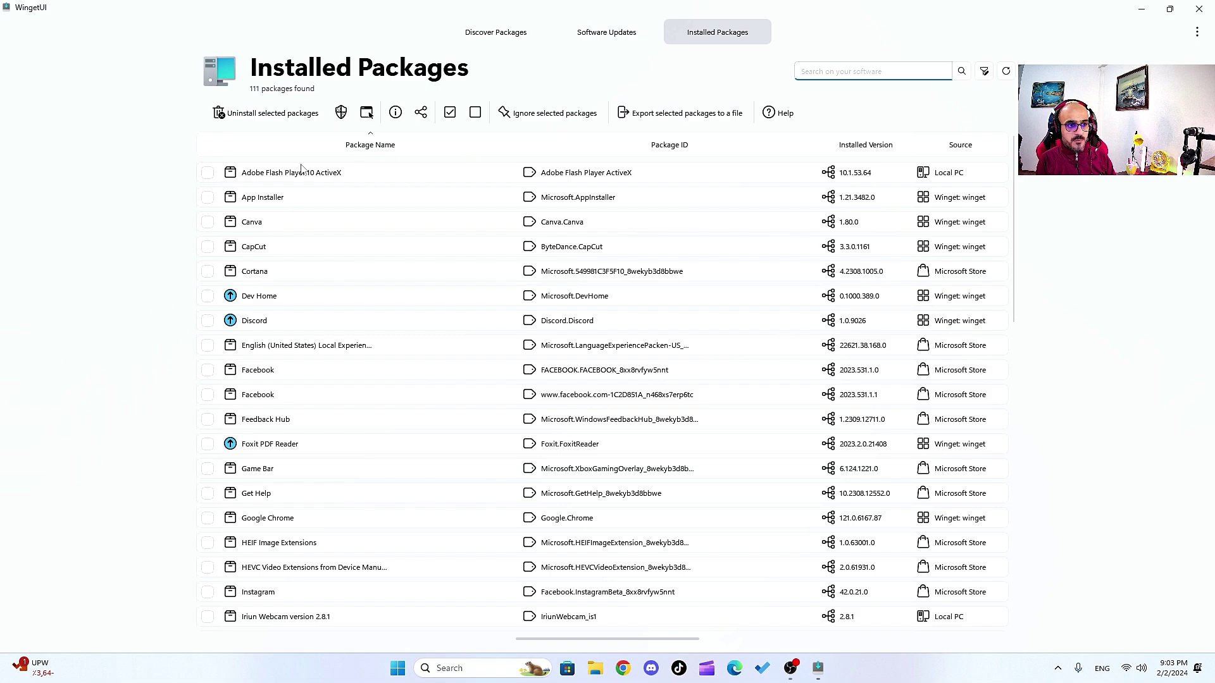
{"action": "scroll", "coordinate": [304, 405], "scroll_direction": "down", "scroll_amount": 15}
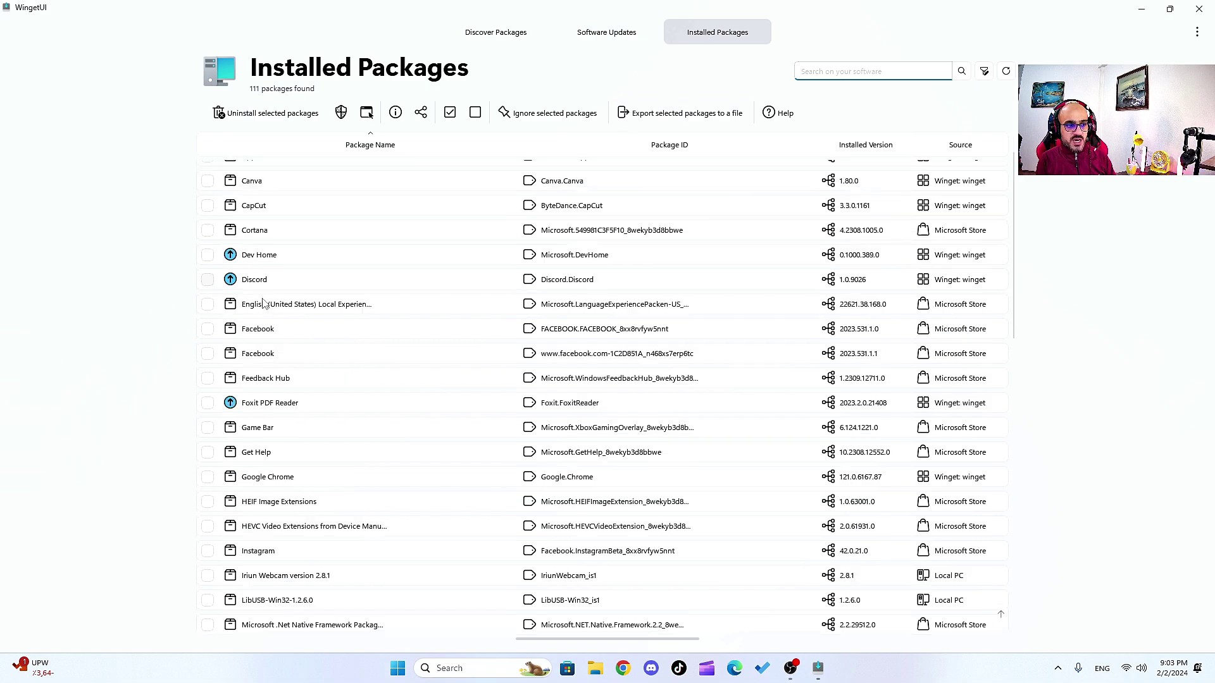
{"action": "scroll", "coordinate": [336, 462], "scroll_direction": "down", "scroll_amount": 8}
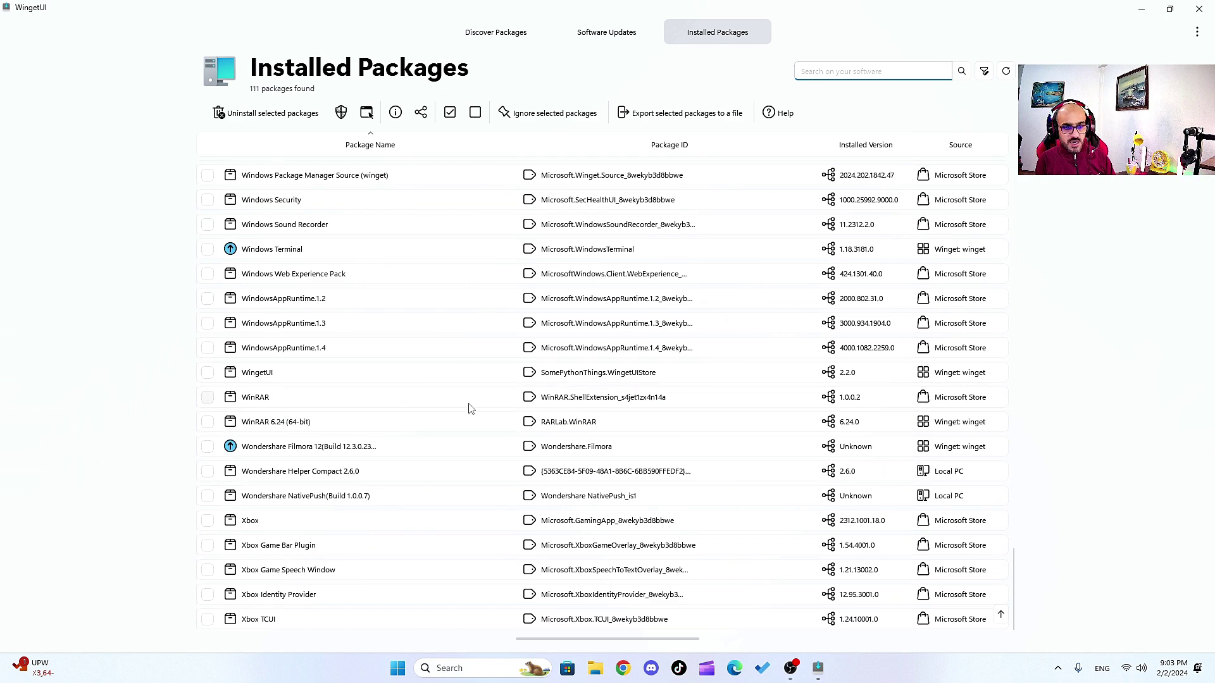
{"action": "scroll", "coordinate": [374, 399], "scroll_direction": "up", "scroll_amount": 5}
{"action": "scroll", "coordinate": [369, 399], "scroll_direction": "down", "scroll_amount": 5}
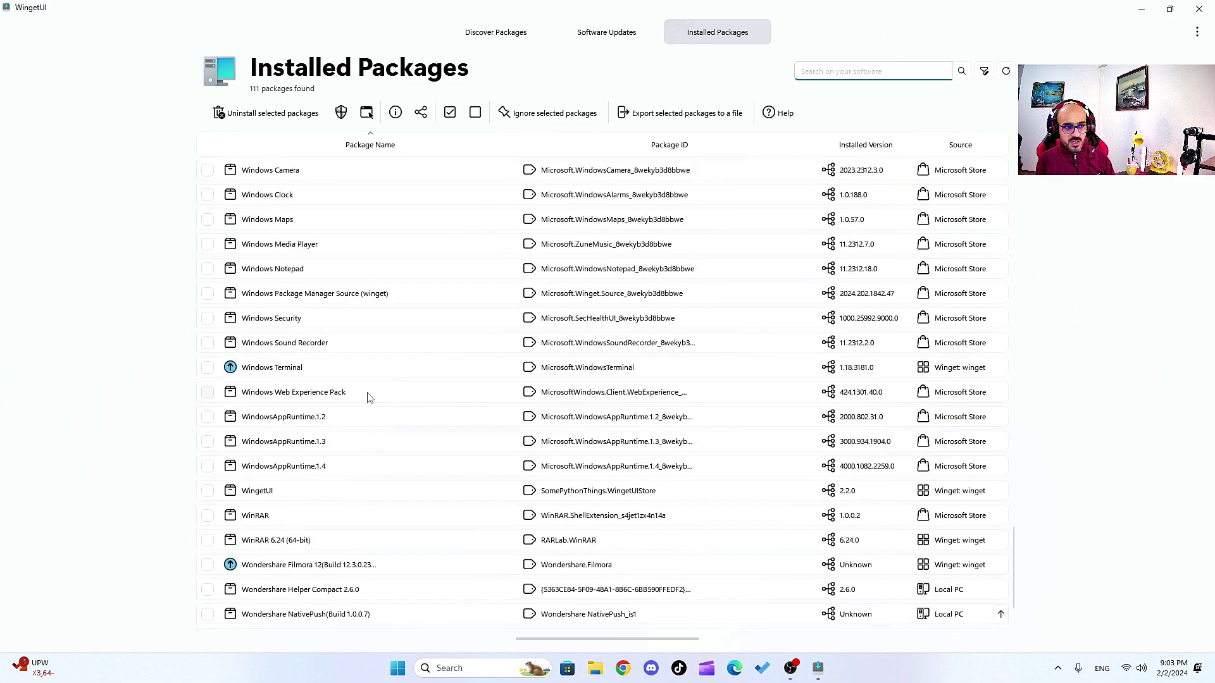
Uninstall the Xbox TCUI package from the installed packages list and confirm the removal
{"action": "scroll", "coordinate": [412, 507], "scroll_direction": "up", "scroll_amount": 10}
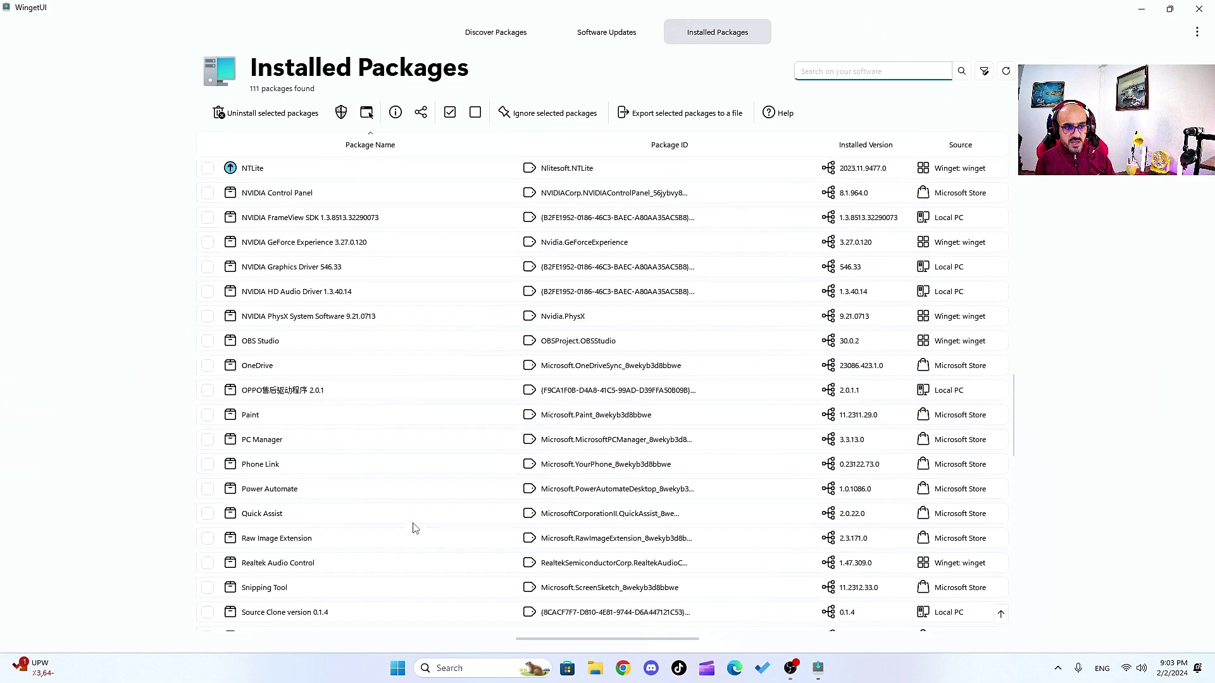
{"action": "scroll", "coordinate": [413, 522], "scroll_direction": "down", "scroll_amount": 10}
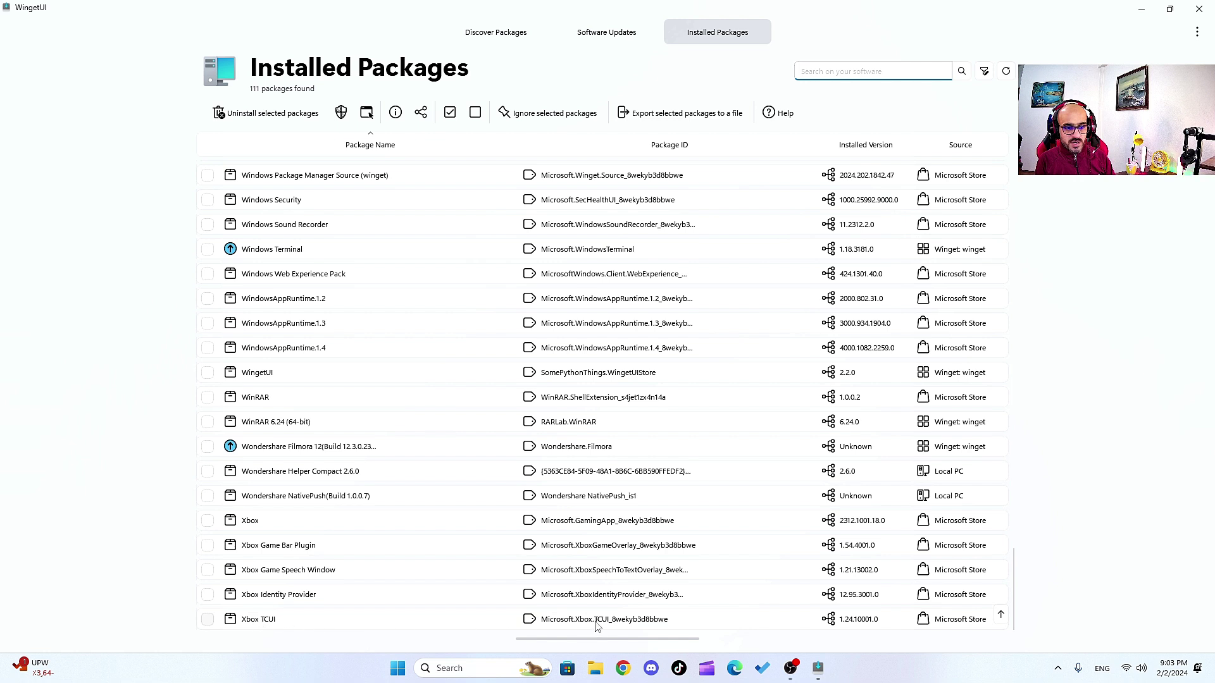
{"action": "right_click", "coordinate": [272, 619]}
{"action": "left_click", "coordinate": [307, 623]}
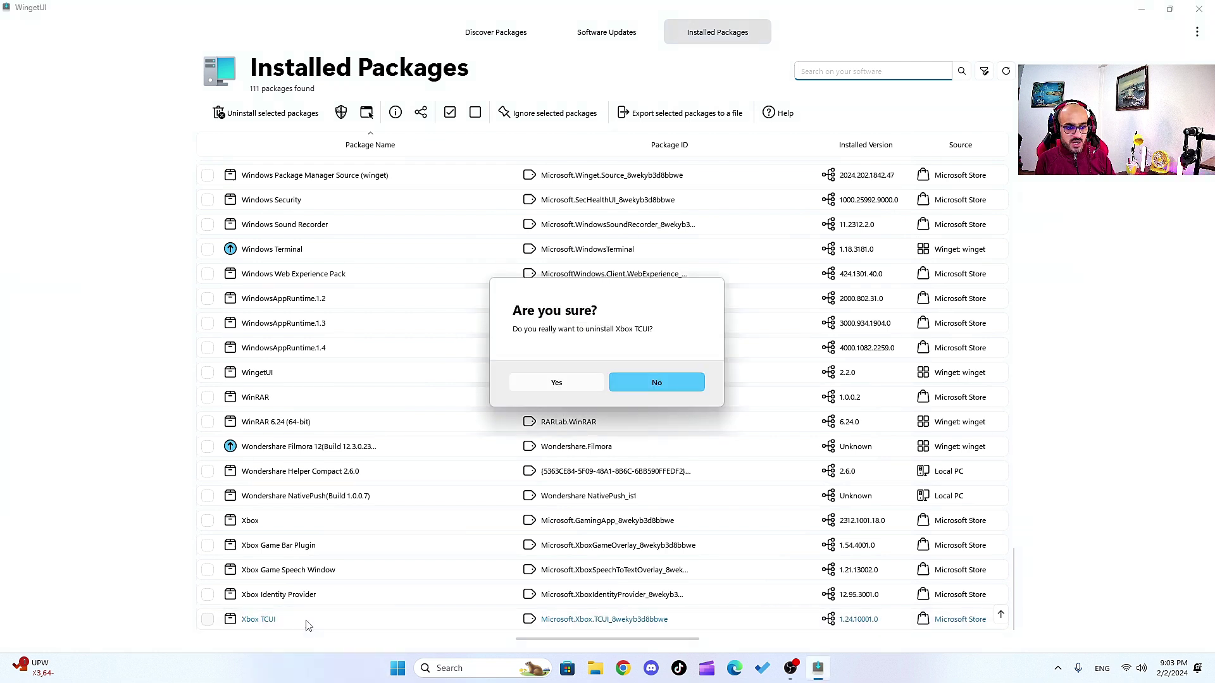
{"action": "left_click", "coordinate": [556, 383]}
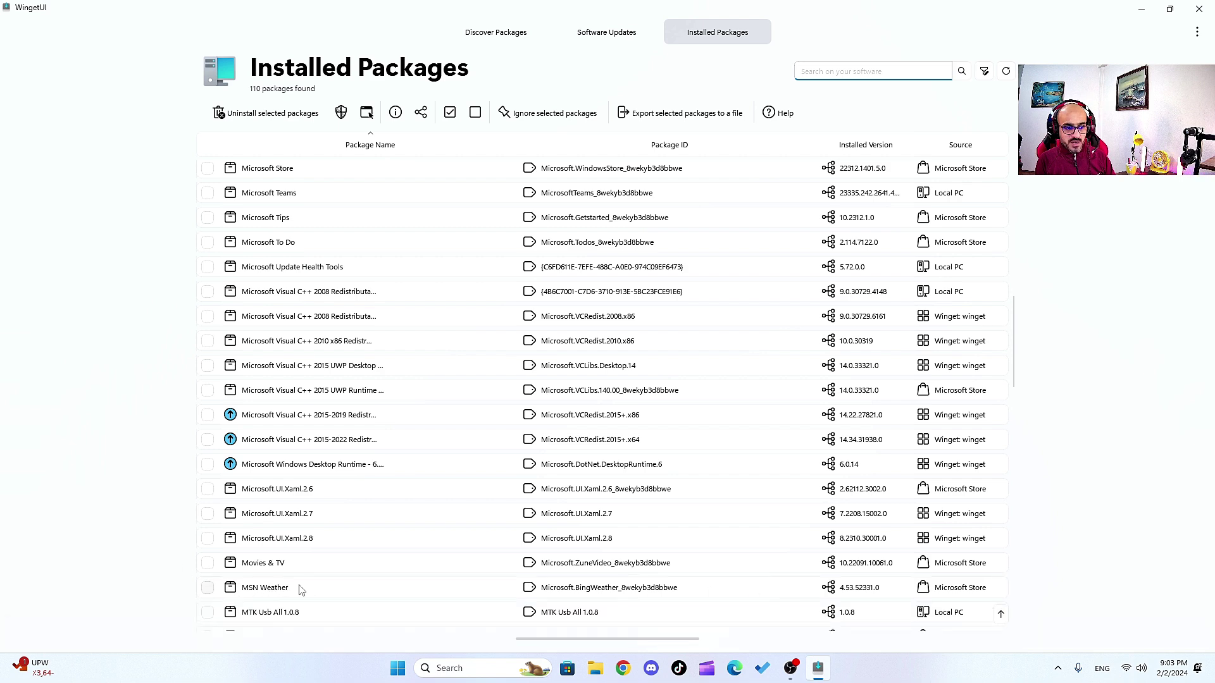
Look through the installed packages, and uninstall Cortana with the standard uninstall option, confirming the removal
{"action": "scroll", "coordinate": [301, 486], "scroll_direction": "down", "scroll_amount": 5}
{"action": "scroll", "coordinate": [301, 486], "scroll_direction": "up", "scroll_amount": 5}
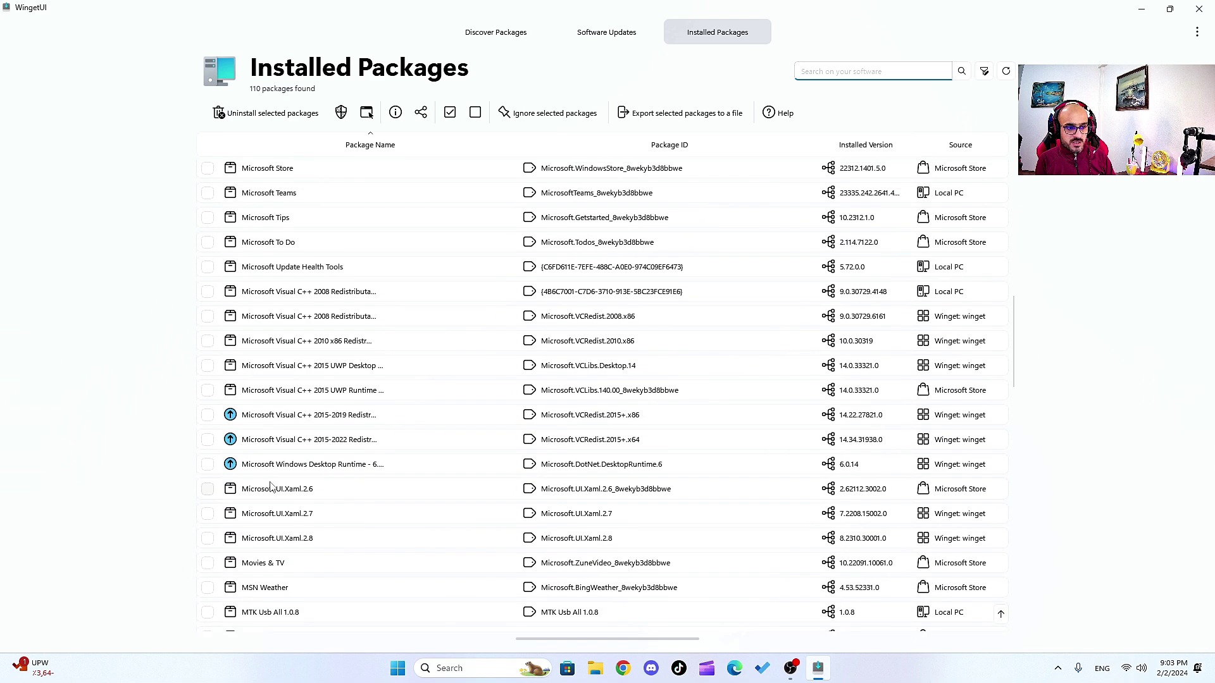
{"action": "scroll", "coordinate": [312, 337], "scroll_direction": "up", "scroll_amount": 5}
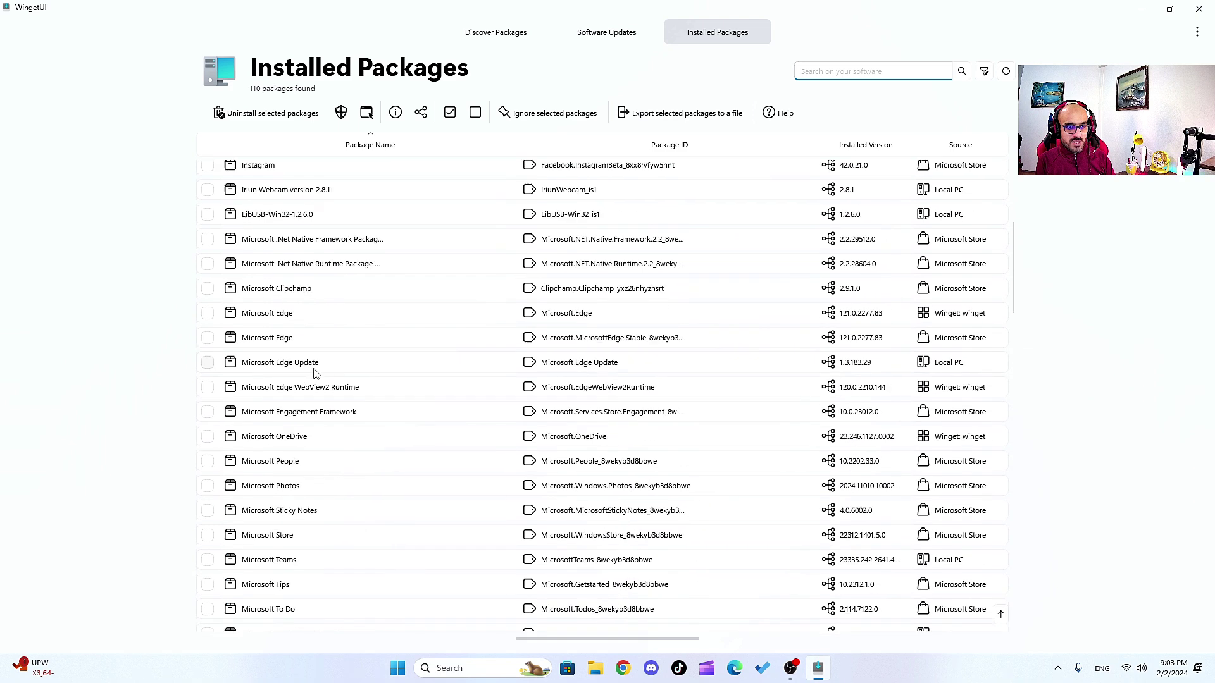
{"action": "scroll", "coordinate": [342, 380], "scroll_direction": "up", "scroll_amount": 5}
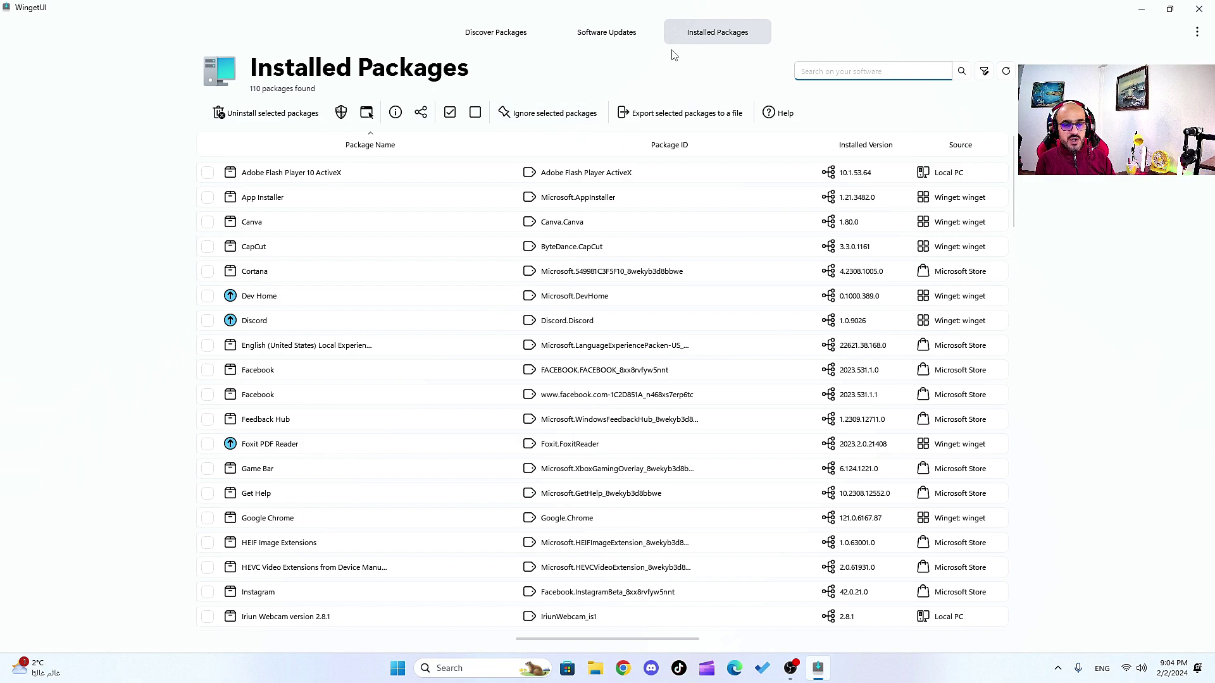
{"action": "scroll", "coordinate": [700, 263], "scroll_direction": "down", "scroll_amount": 15}
{"action": "scroll", "coordinate": [745, 285], "scroll_direction": "up", "scroll_amount": 7}
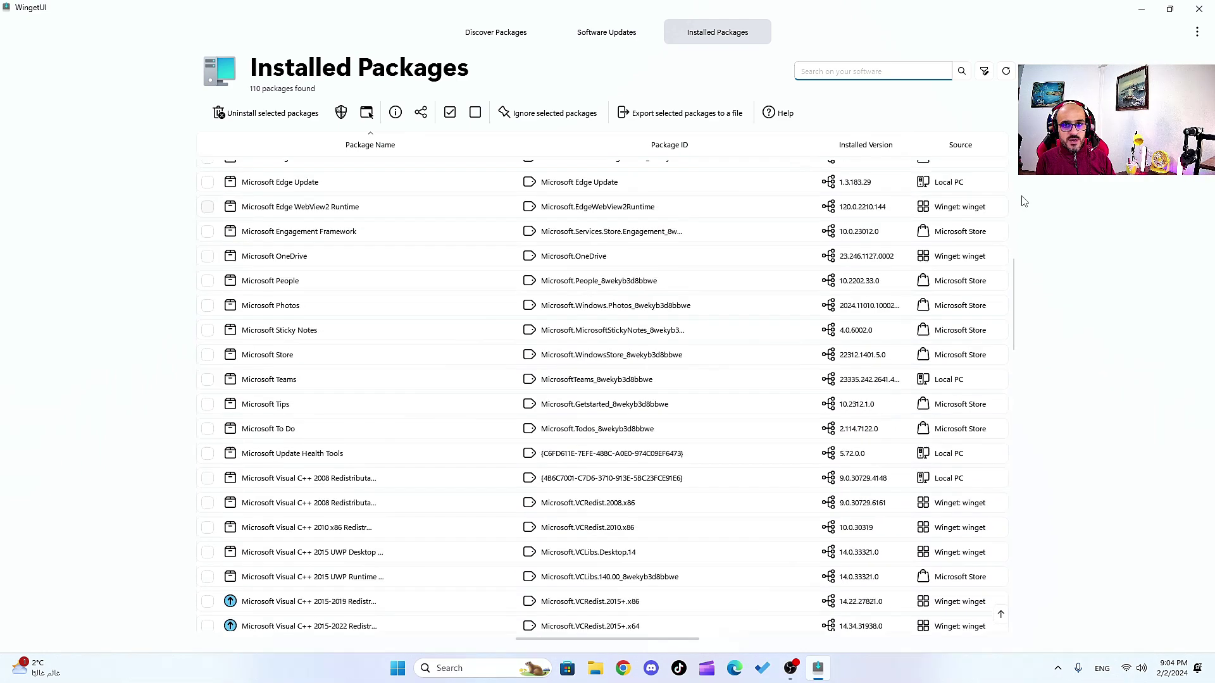
{"action": "scroll", "coordinate": [759, 215], "scroll_direction": "up", "scroll_amount": 8}
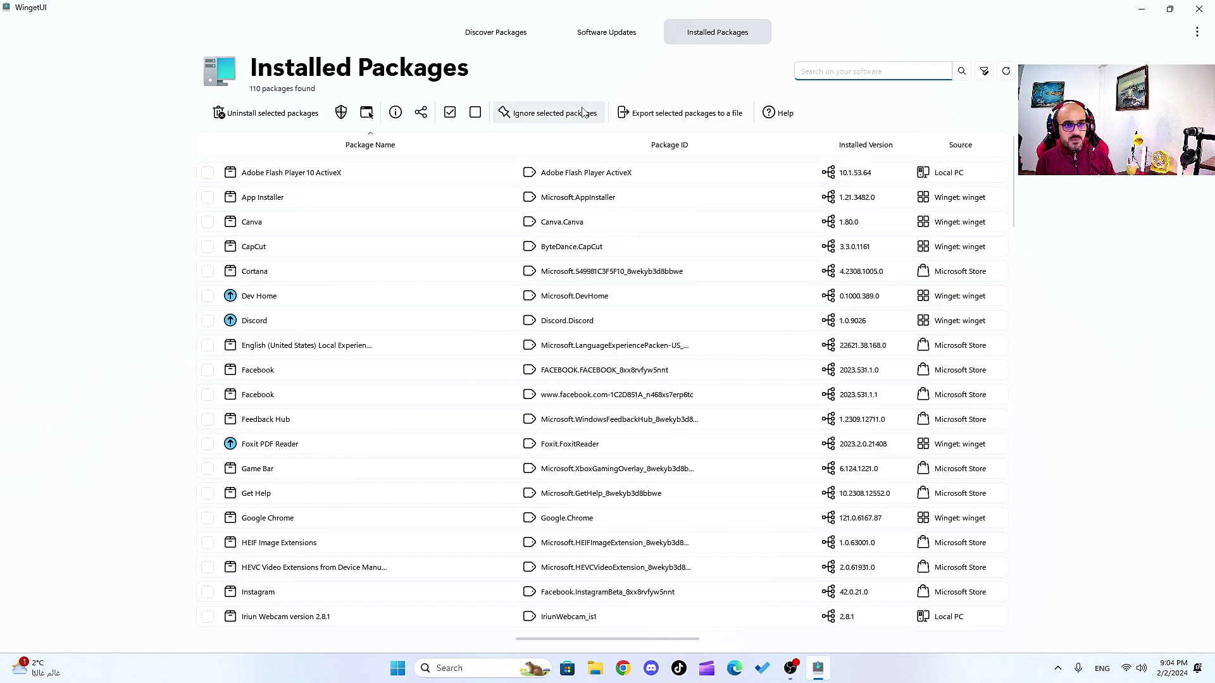
{"action": "right_click", "coordinate": [253, 275]}
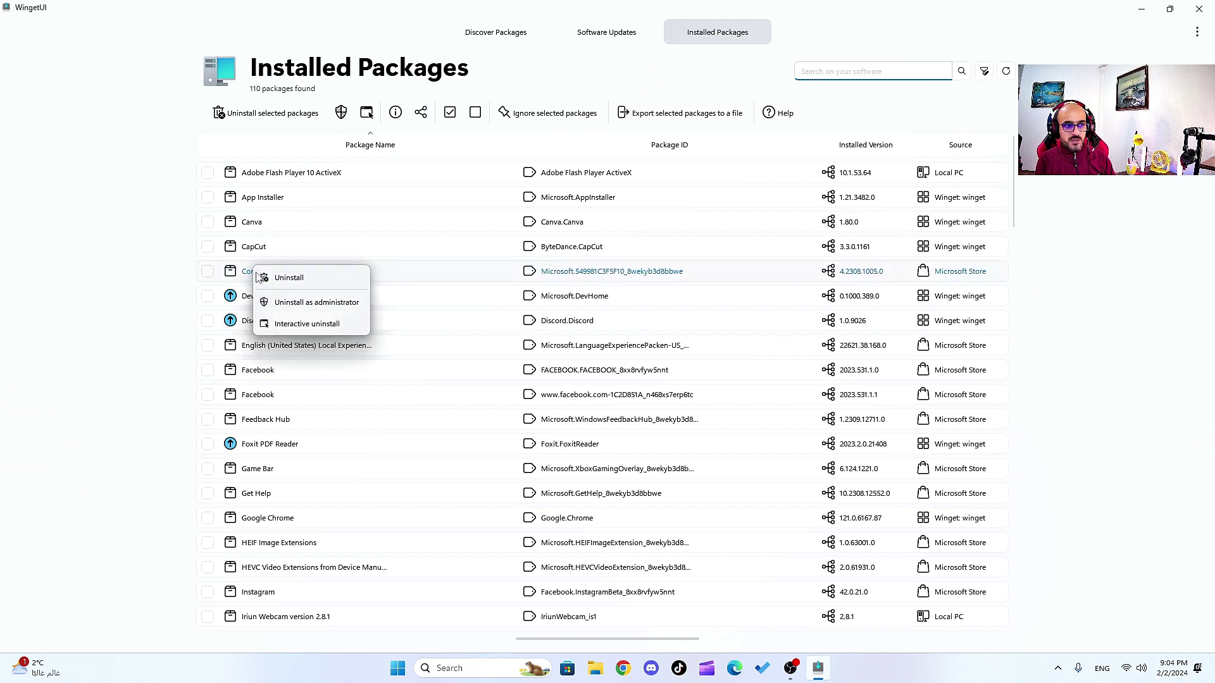
{"action": "left_click", "coordinate": [278, 278]}
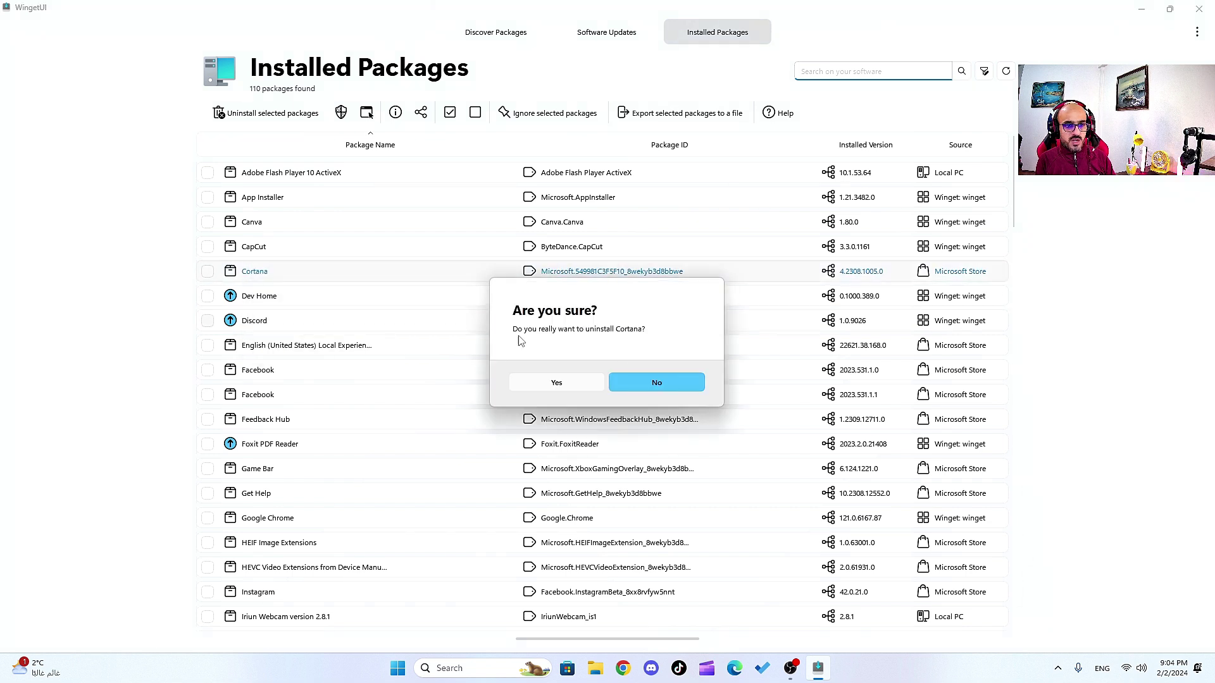
{"action": "left_click", "coordinate": [557, 384]}
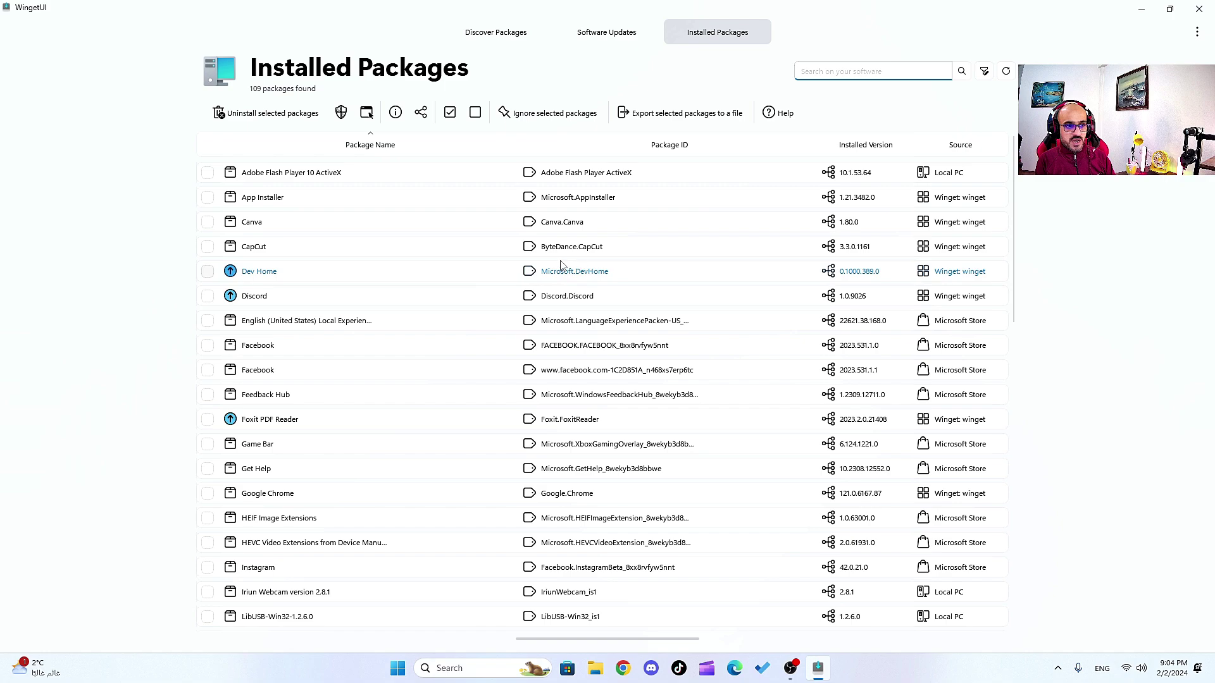
Find WingetUI in the installed packages list and look over its package options without choosing any
{"action": "scroll", "coordinate": [407, 375], "scroll_direction": "down", "scroll_amount": 2}
{"action": "scroll", "coordinate": [407, 374], "scroll_direction": "down", "scroll_amount": 10}
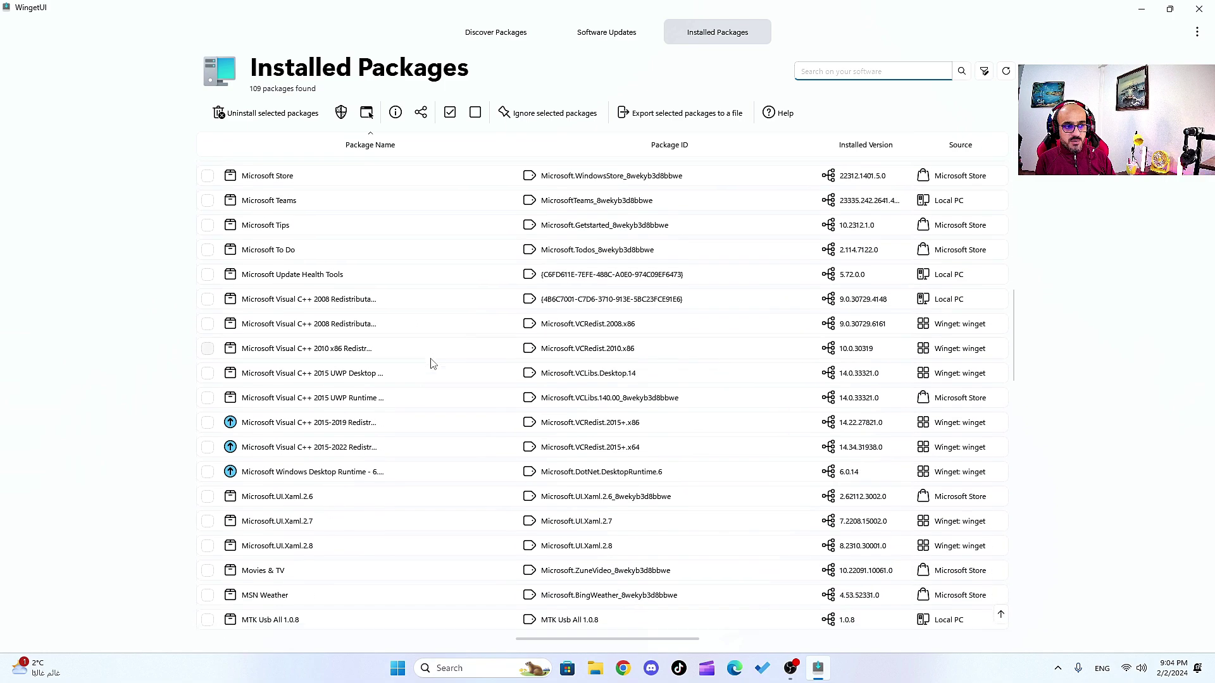
{"action": "scroll", "coordinate": [410, 394], "scroll_direction": "down", "scroll_amount": 7}
{"action": "scroll", "coordinate": [410, 393], "scroll_direction": "down", "scroll_amount": 10}
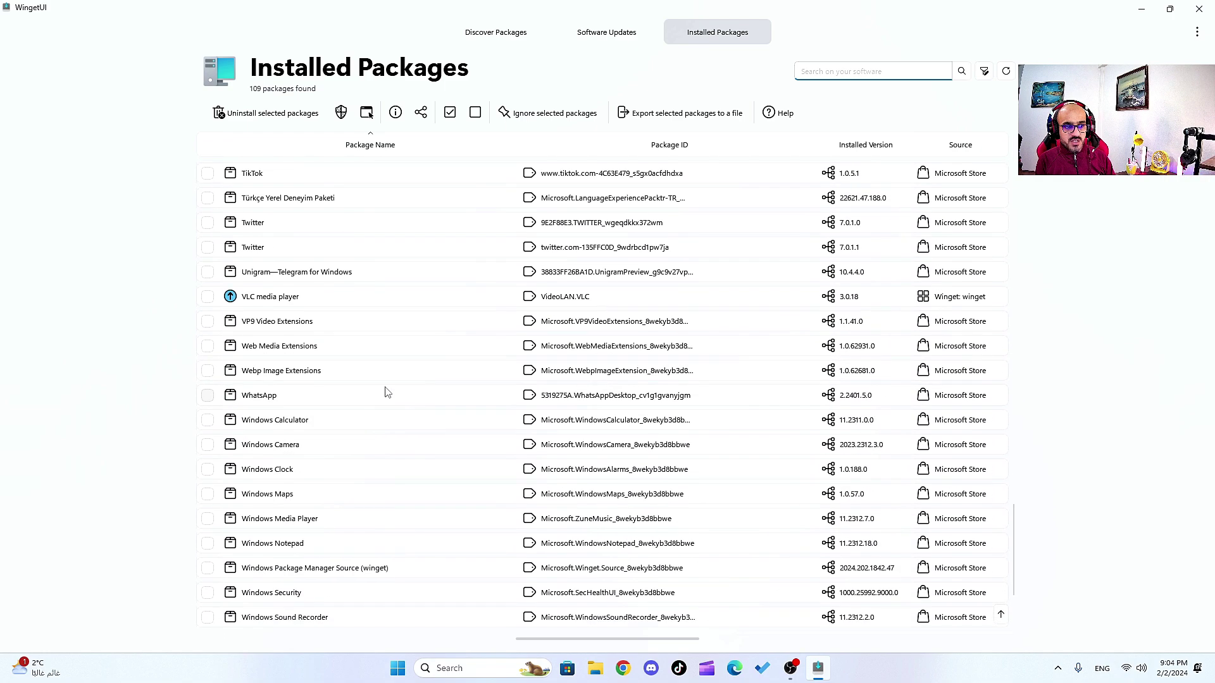
{"action": "scroll", "coordinate": [420, 418], "scroll_direction": "down", "scroll_amount": 4}
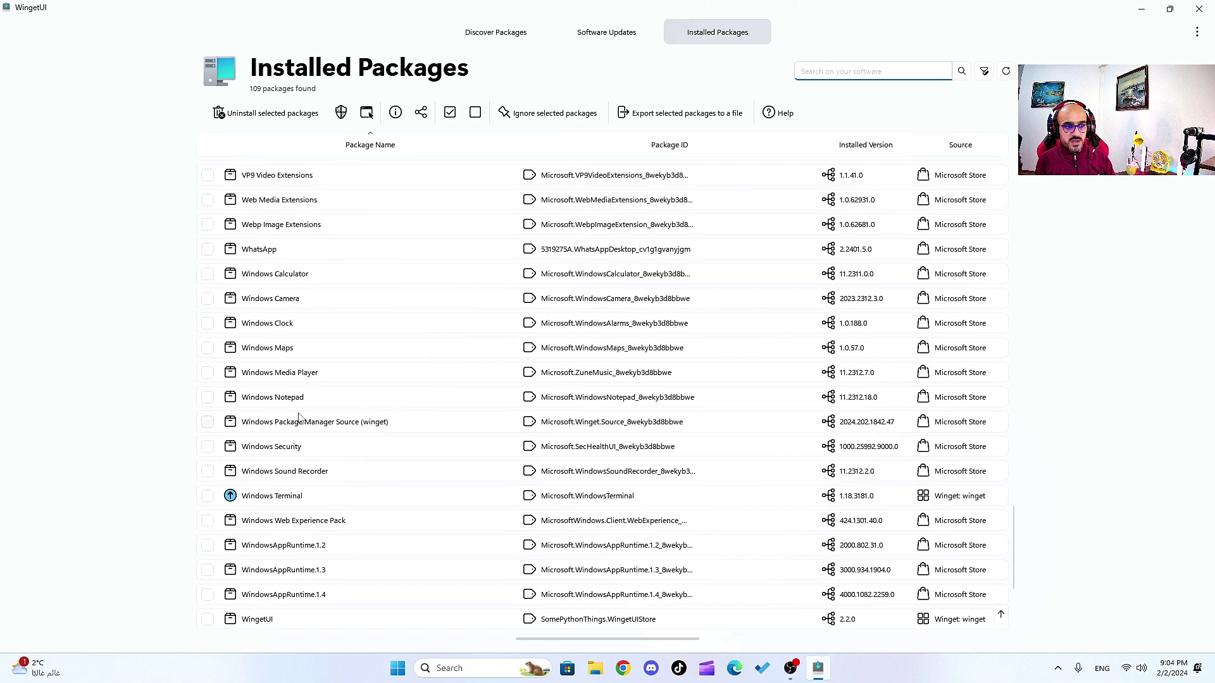
{"action": "scroll", "coordinate": [351, 437], "scroll_direction": "down", "scroll_amount": 3}
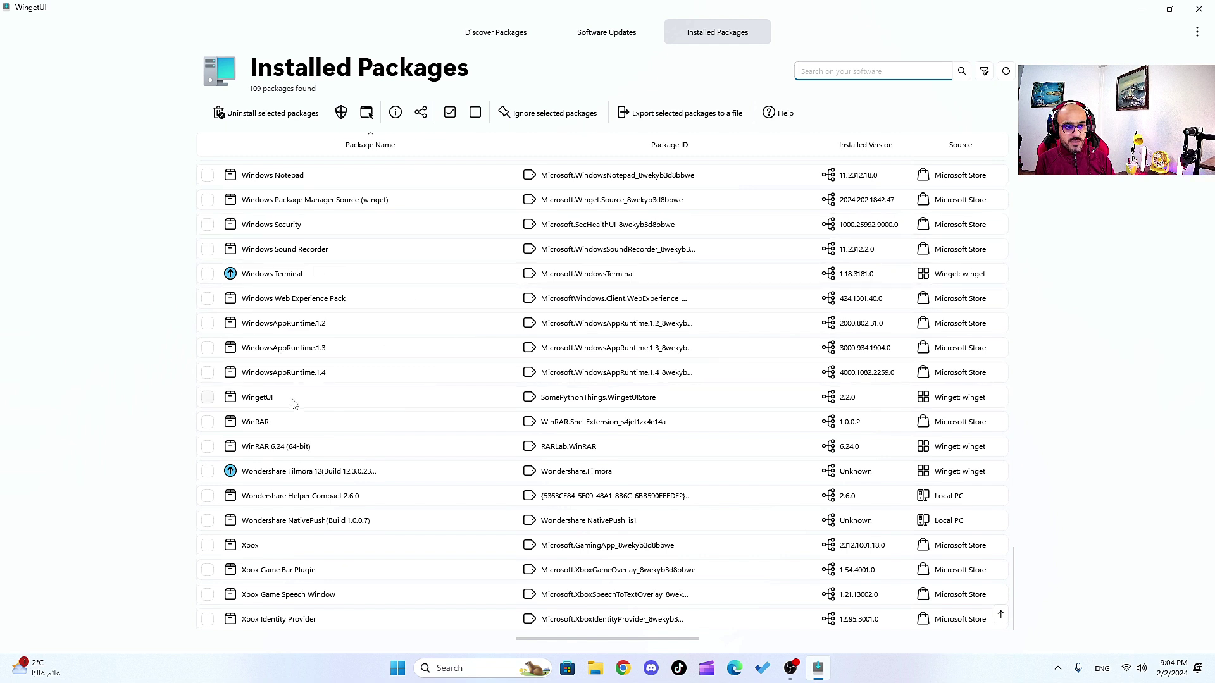
{"action": "right_click", "coordinate": [266, 397]}
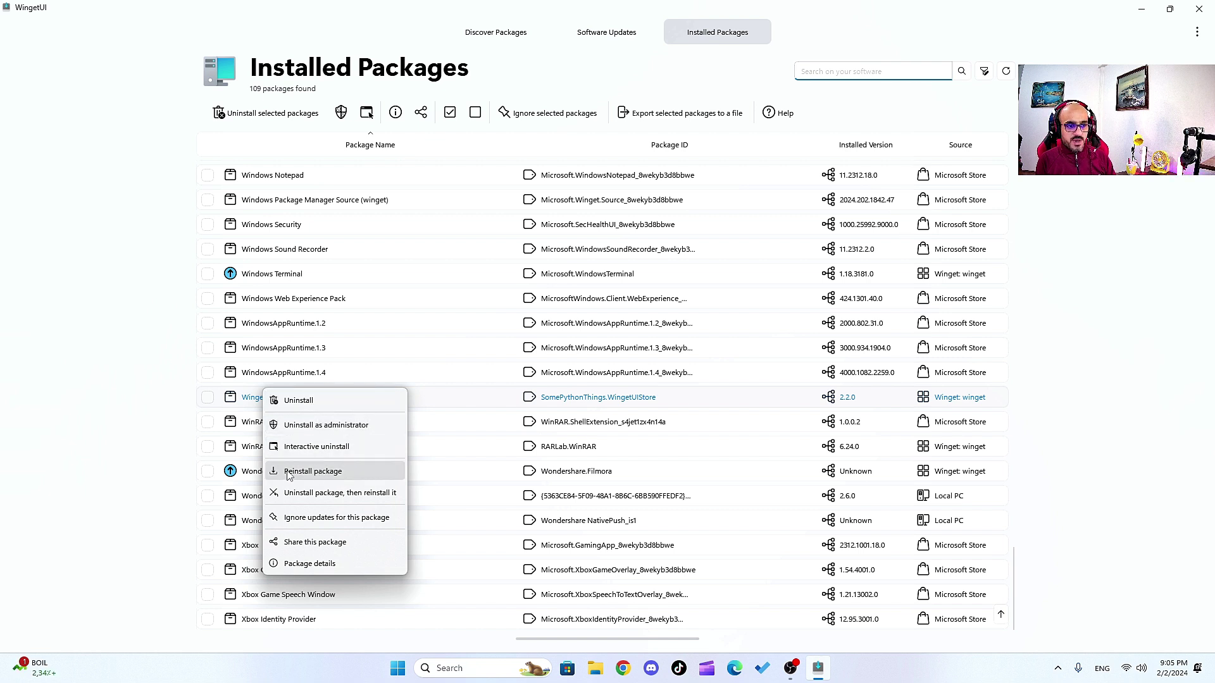
{"action": "left_click", "coordinate": [190, 387]}
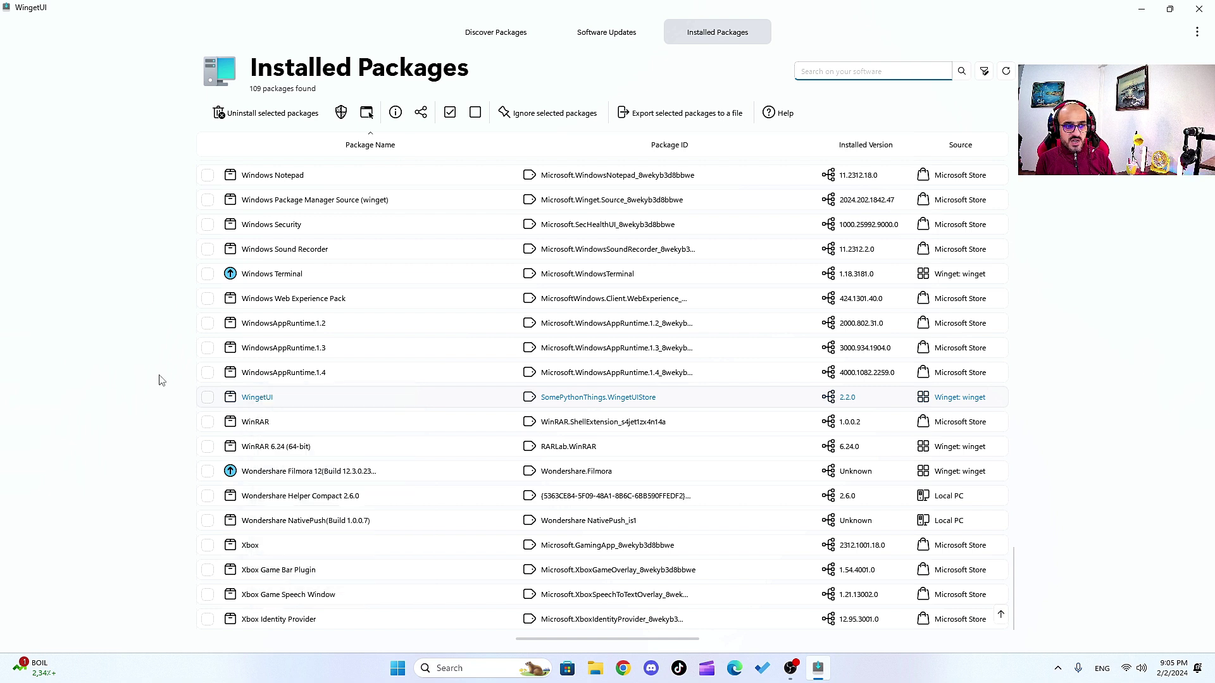
{"action": "right_click", "coordinate": [257, 400]}
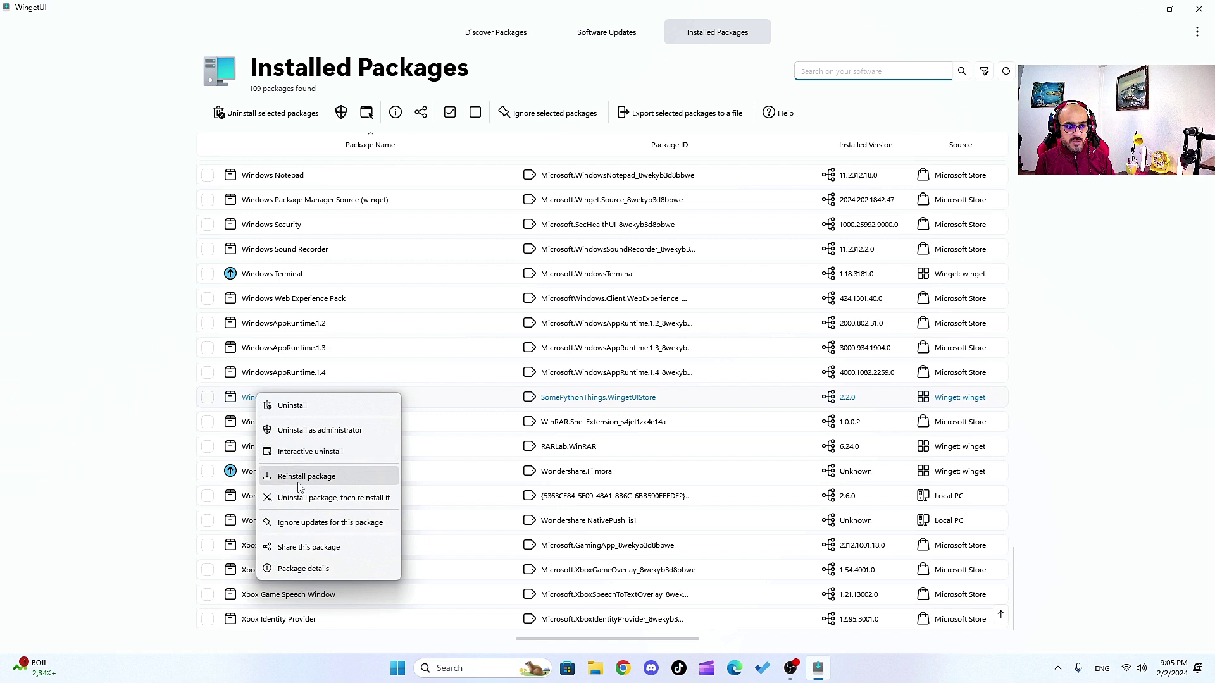
{"action": "left_click", "coordinate": [181, 423]}
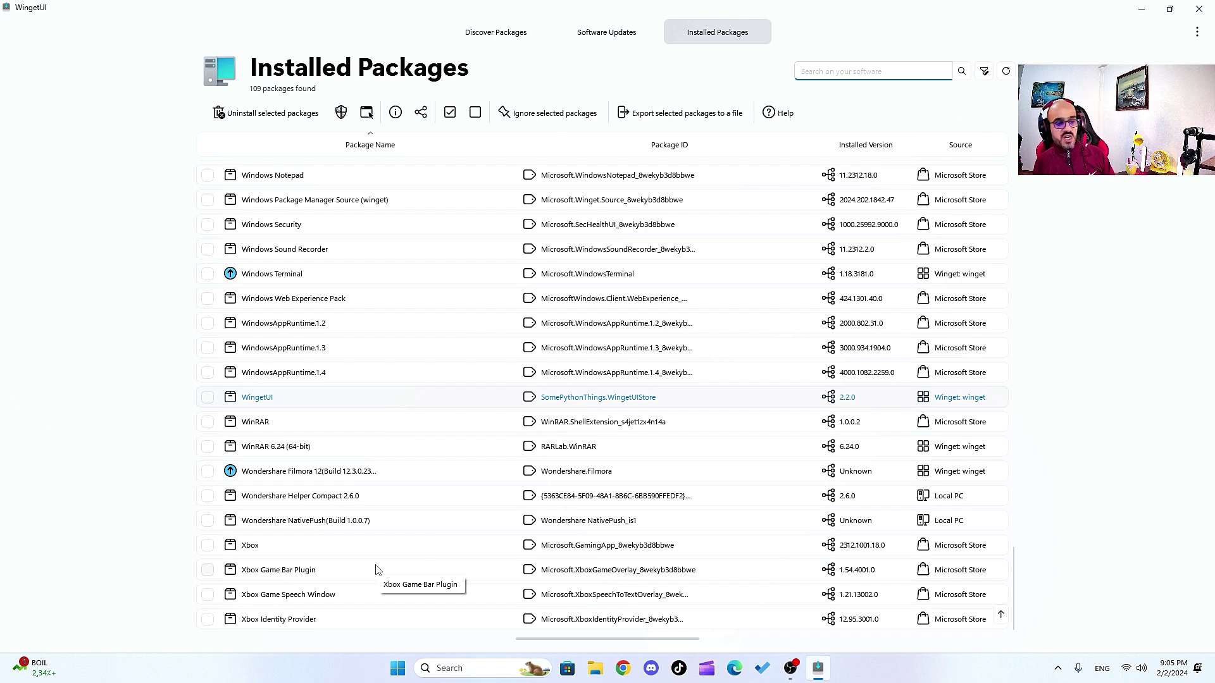
Uninstall the Xbox package as administrator and confirm the removal
{"action": "right_click", "coordinate": [253, 552]}
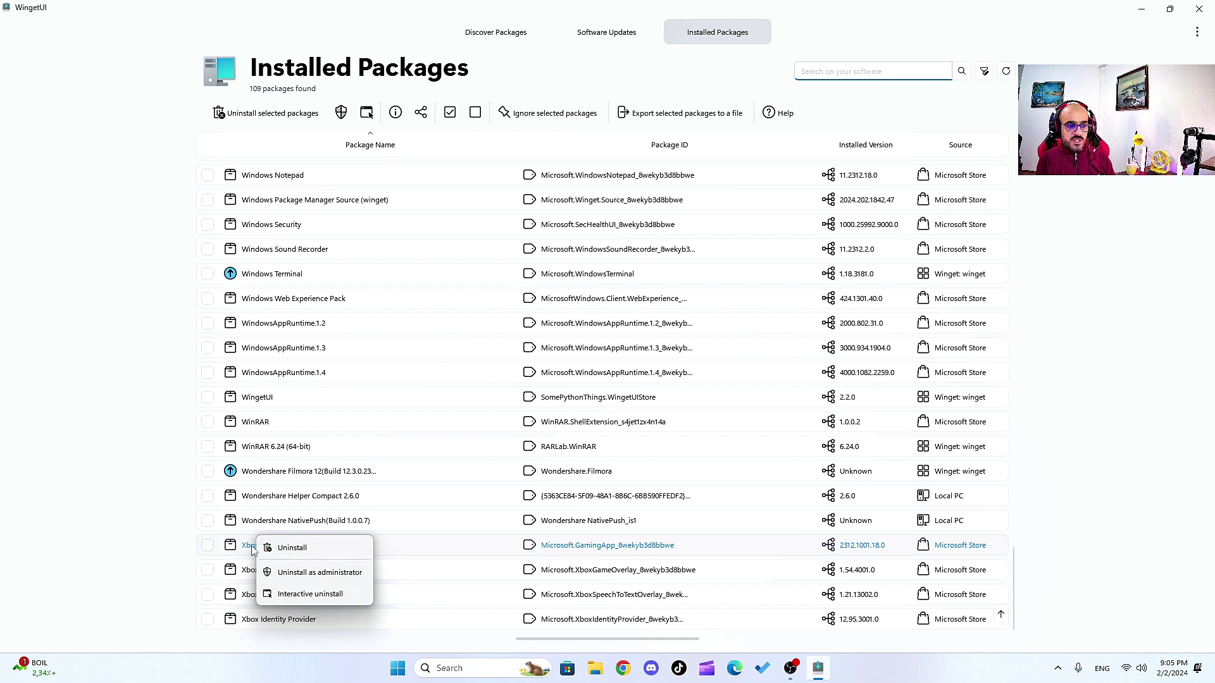
{"action": "left_click", "coordinate": [322, 572]}
{"action": "left_click", "coordinate": [555, 384]}
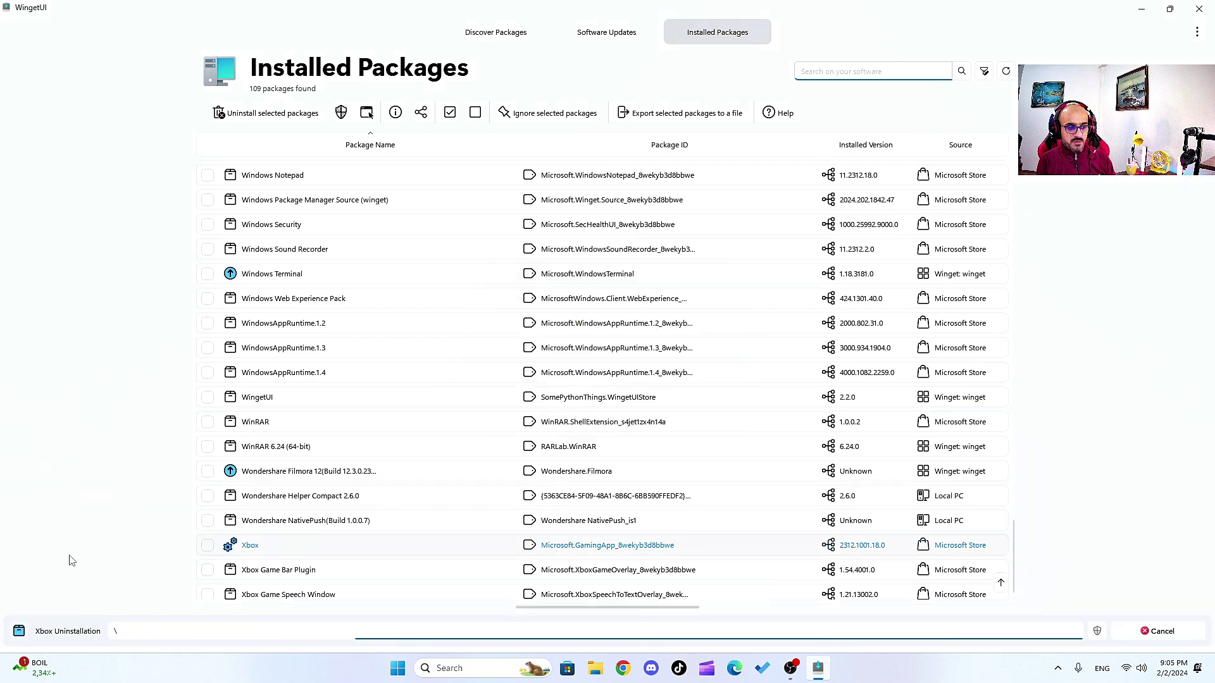
Browse the whole installed packages list and view the uninstall options for Adobe Flash Player 10 ActiveX without choosing any
{"action": "scroll", "coordinate": [398, 520], "scroll_direction": "down", "scroll_amount": 10}
{"action": "scroll", "coordinate": [388, 516], "scroll_direction": "up", "scroll_amount": 9}
{"action": "scroll", "coordinate": [391, 501], "scroll_direction": "down", "scroll_amount": 5}
{"action": "scroll", "coordinate": [389, 500], "scroll_direction": "down", "scroll_amount": 15}
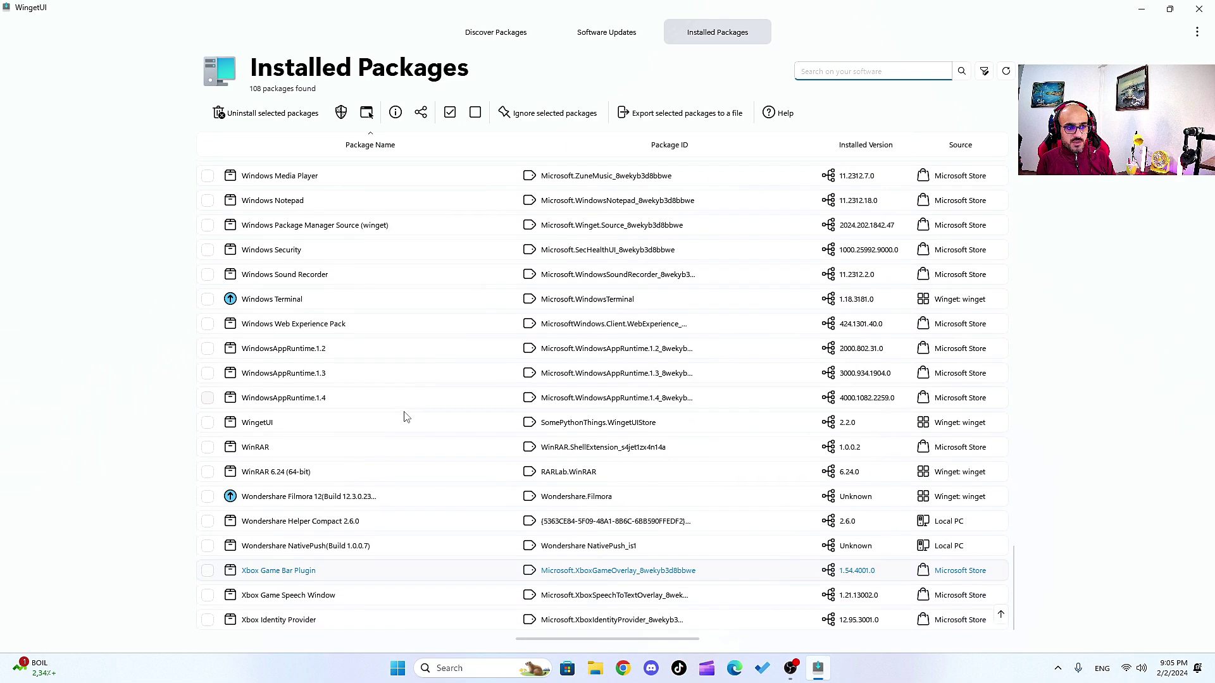
{"action": "scroll", "coordinate": [402, 481], "scroll_direction": "up", "scroll_amount": 10}
{"action": "scroll", "coordinate": [367, 437], "scroll_direction": "up", "scroll_amount": 6}
{"action": "scroll", "coordinate": [372, 447], "scroll_direction": "down", "scroll_amount": 15}
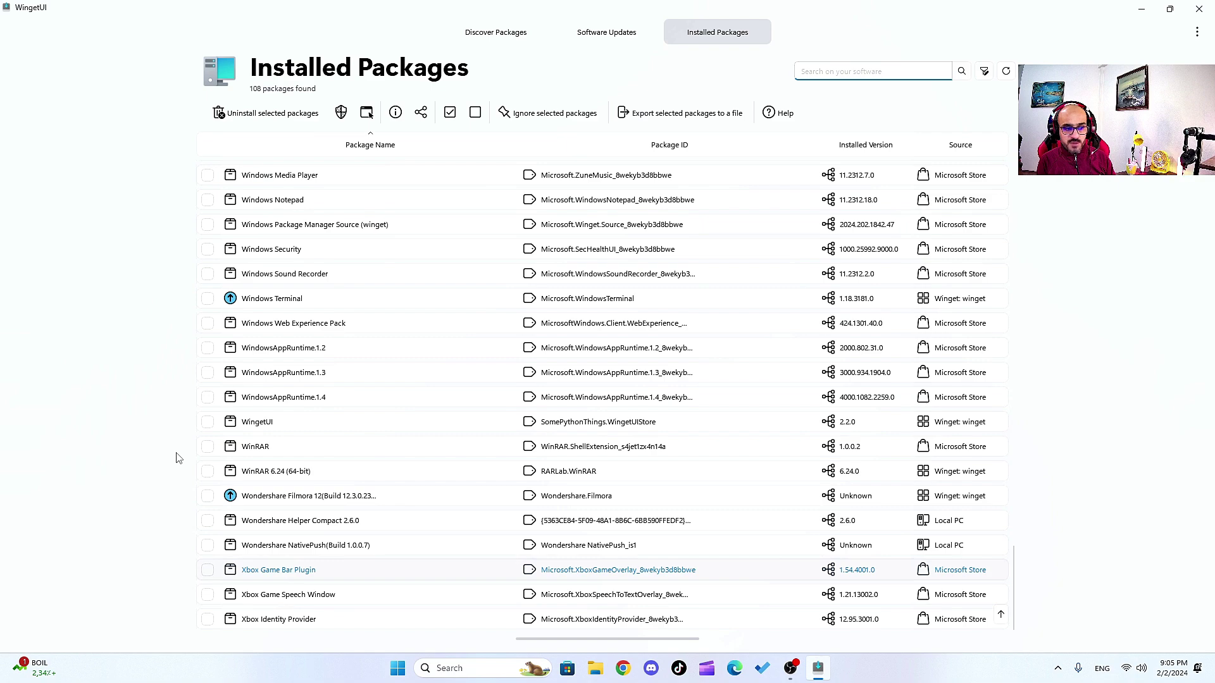
{"action": "scroll", "coordinate": [363, 500], "scroll_direction": "up", "scroll_amount": 20}
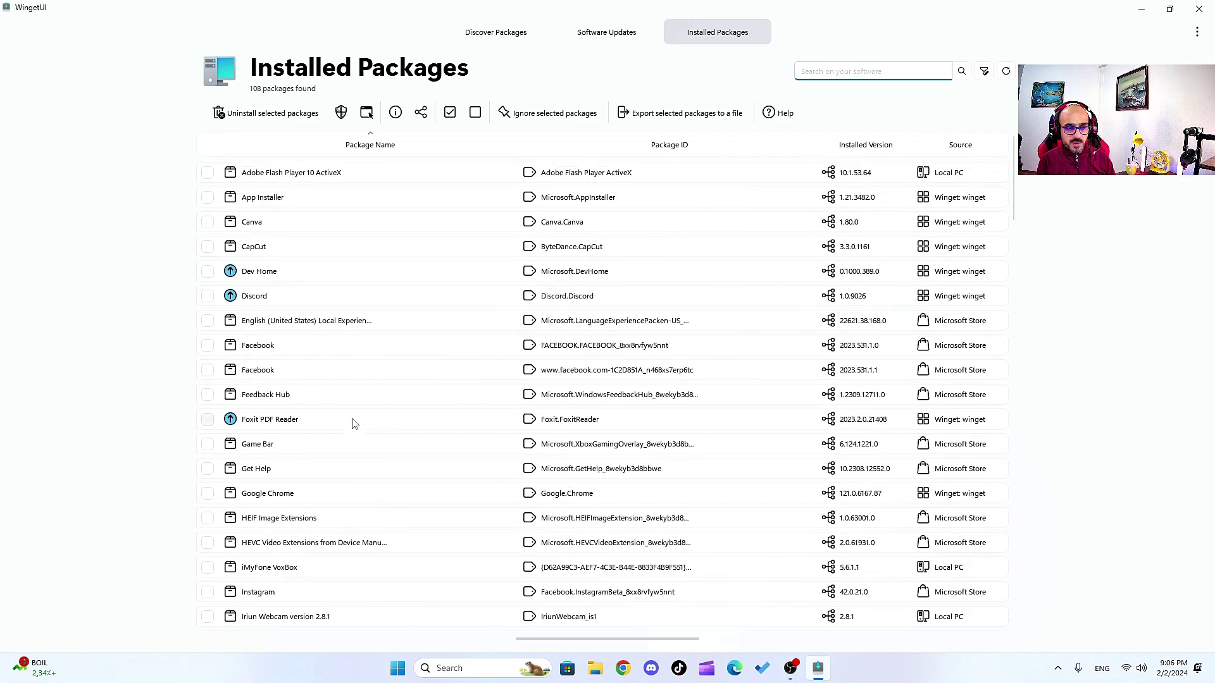
{"action": "right_click", "coordinate": [273, 172]}
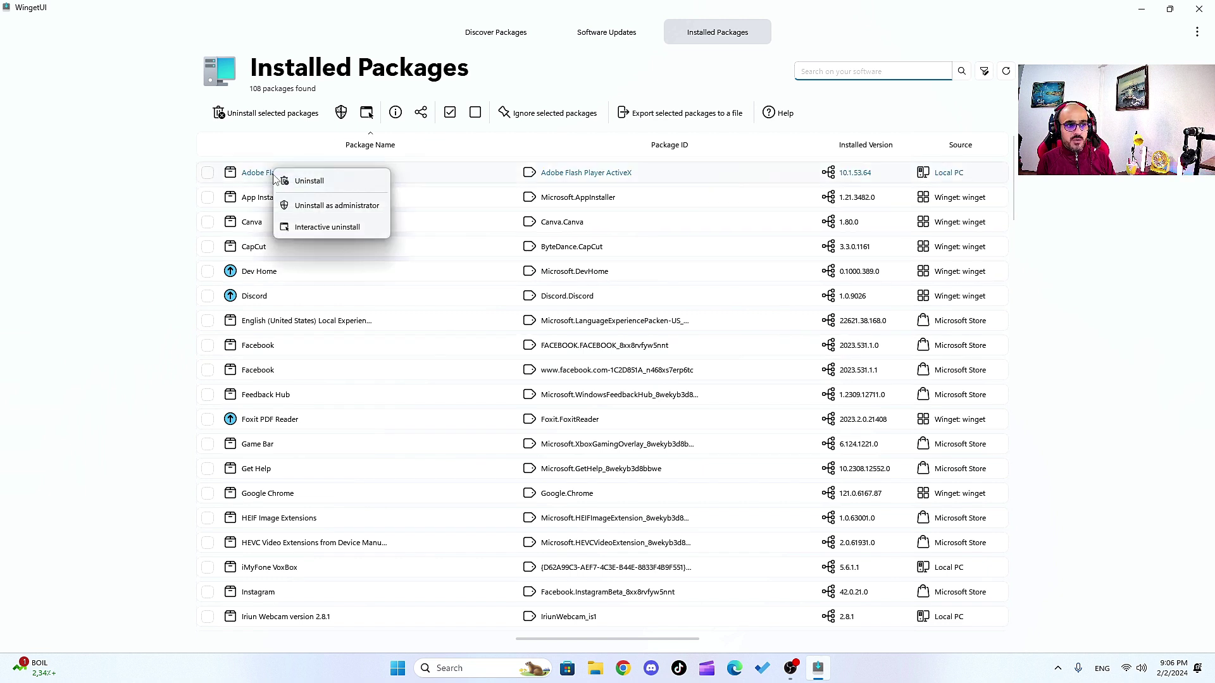
{"action": "left_click", "coordinate": [185, 203]}
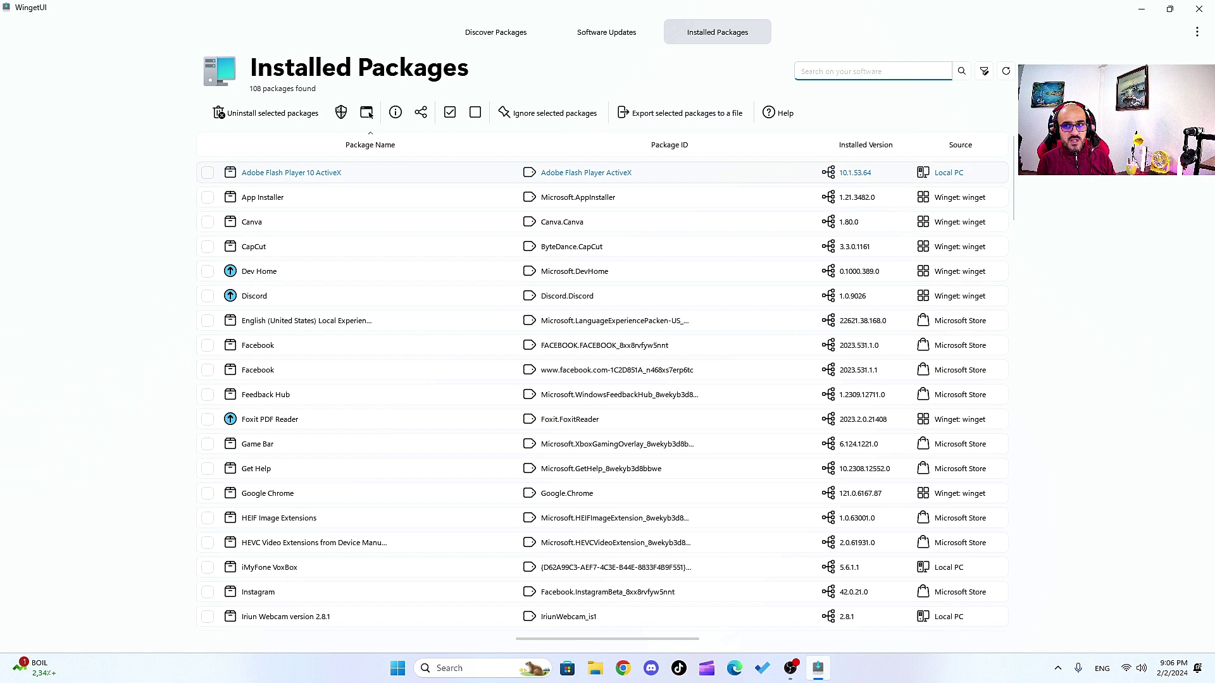
Close the WingetUI window and return to the desktop
{"action": "left_click", "coordinate": [1199, 12]}
{"action": "right_click", "coordinate": [324, 265]}
{"action": "left_click", "coordinate": [361, 305]}
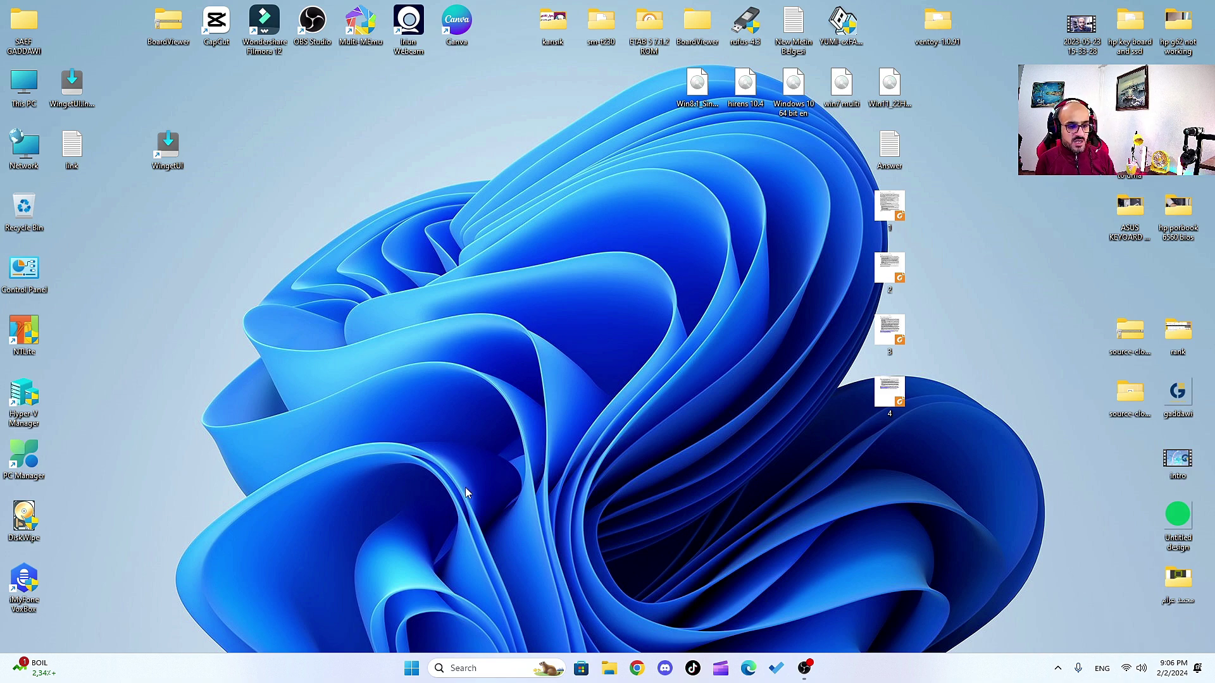
Search Windows for cmd, run Command Prompt as administrator, and place its window near the middle of the desktop
{"action": "left_click", "coordinate": [483, 670]}
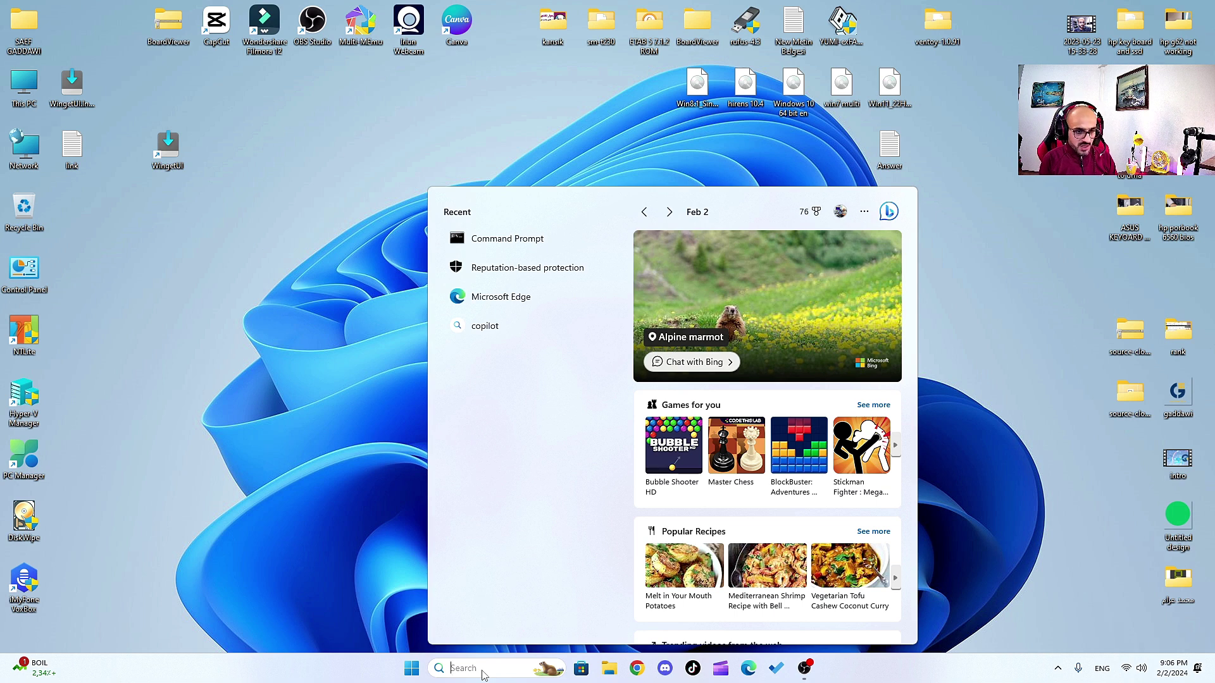
{"action": "type", "text": "cmd"}
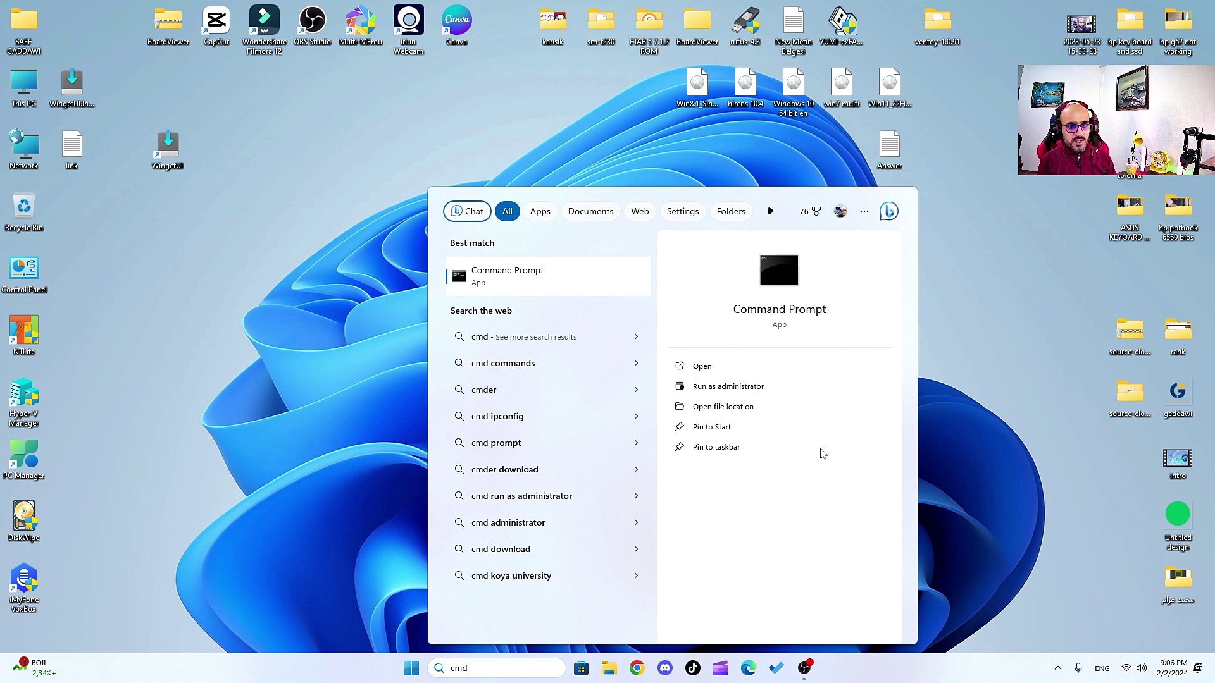
{"action": "left_click", "coordinate": [730, 387]}
{"action": "left_click_drag", "start_coordinate": [386, 61], "coordinate": [515, 211]}
{"action": "left_click_drag", "start_coordinate": [613, 214], "coordinate": [628, 218]}
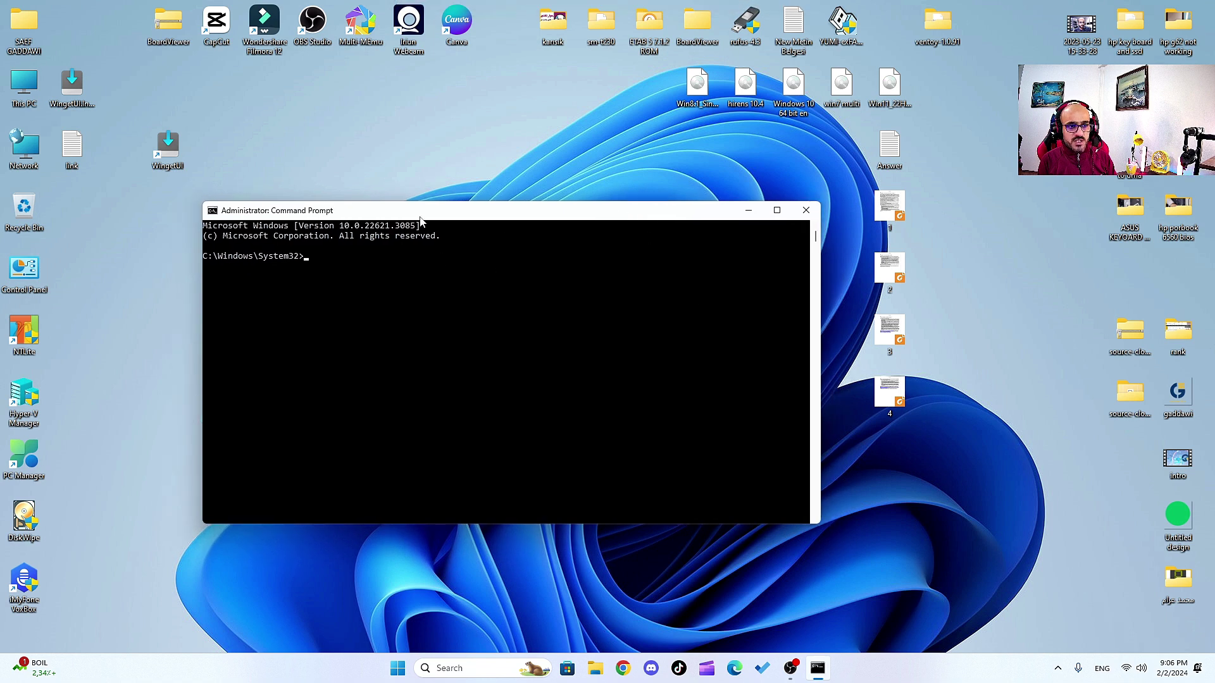
{"action": "left_click_drag", "start_coordinate": [459, 214], "coordinate": [483, 218]}
Display the winget command help, and run winget upgrade, agreeing to the source agreement terms with y
{"action": "type", "text": "winget"}
{"action": "key", "text": "Return"}
{"action": "type", "text": "winget"}
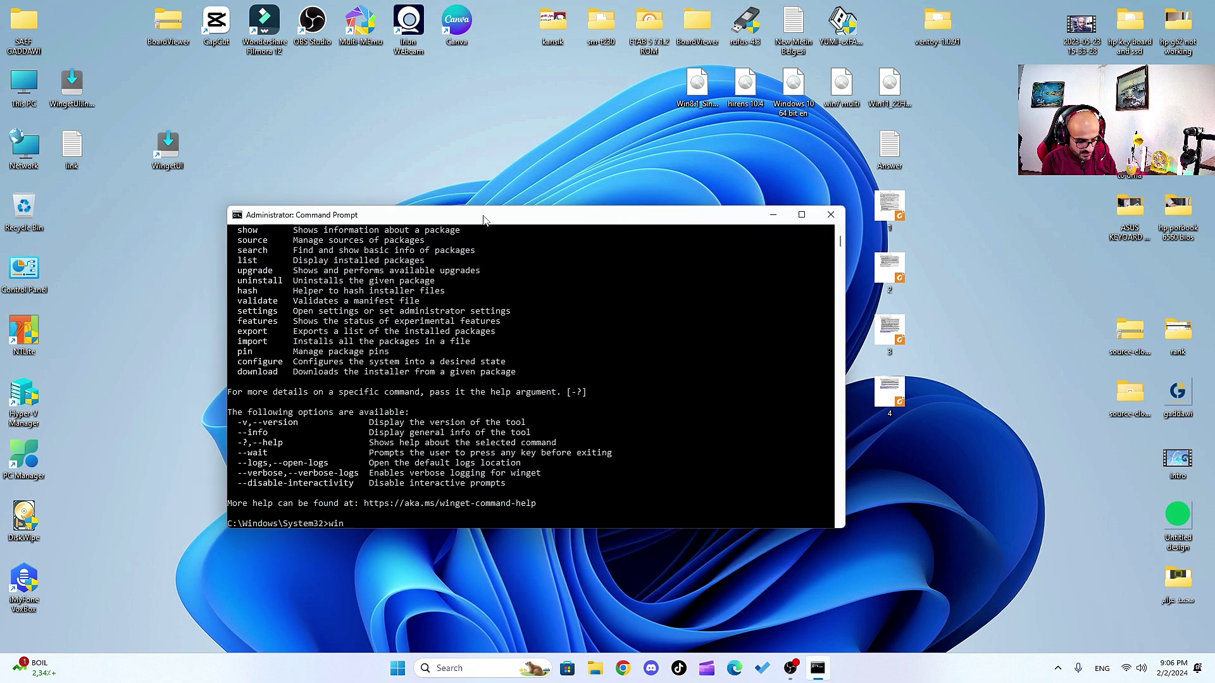
{"action": "type", "text": " upgrade"}
{"action": "key", "text": "Return"}
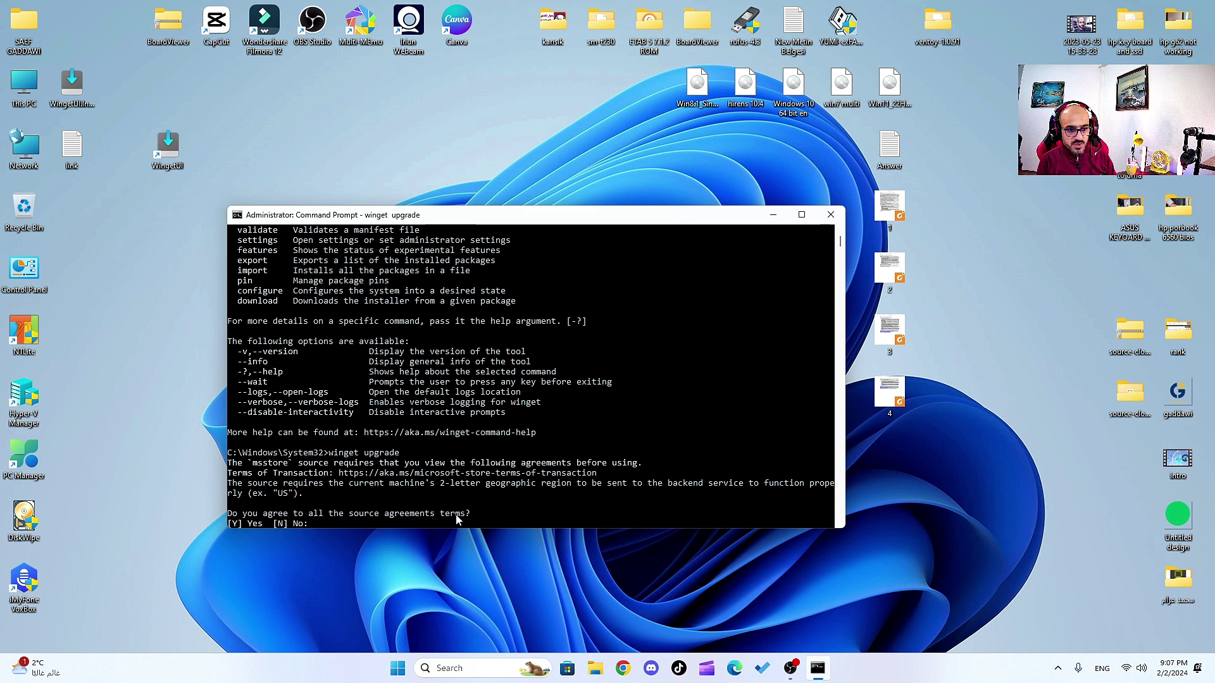
{"action": "type", "text": "y"}
{"action": "key", "text": "Return"}
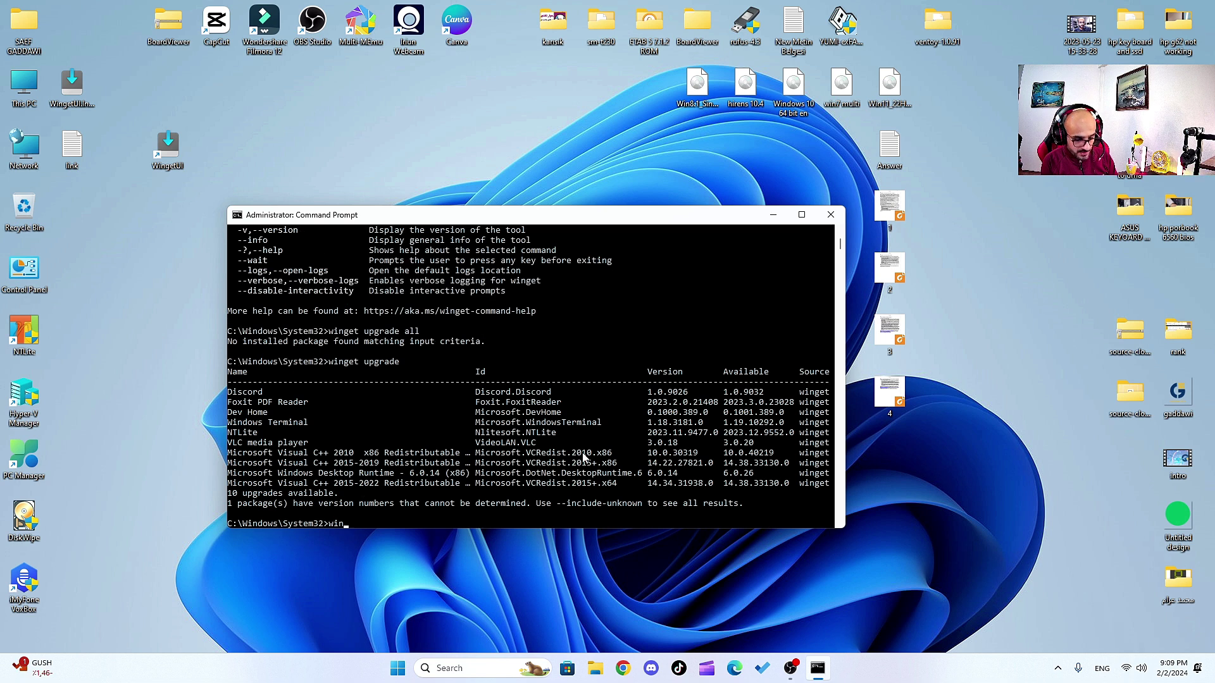
Upgrade Discord by running winget upgrade discord
{"action": "type", "text": "get"}
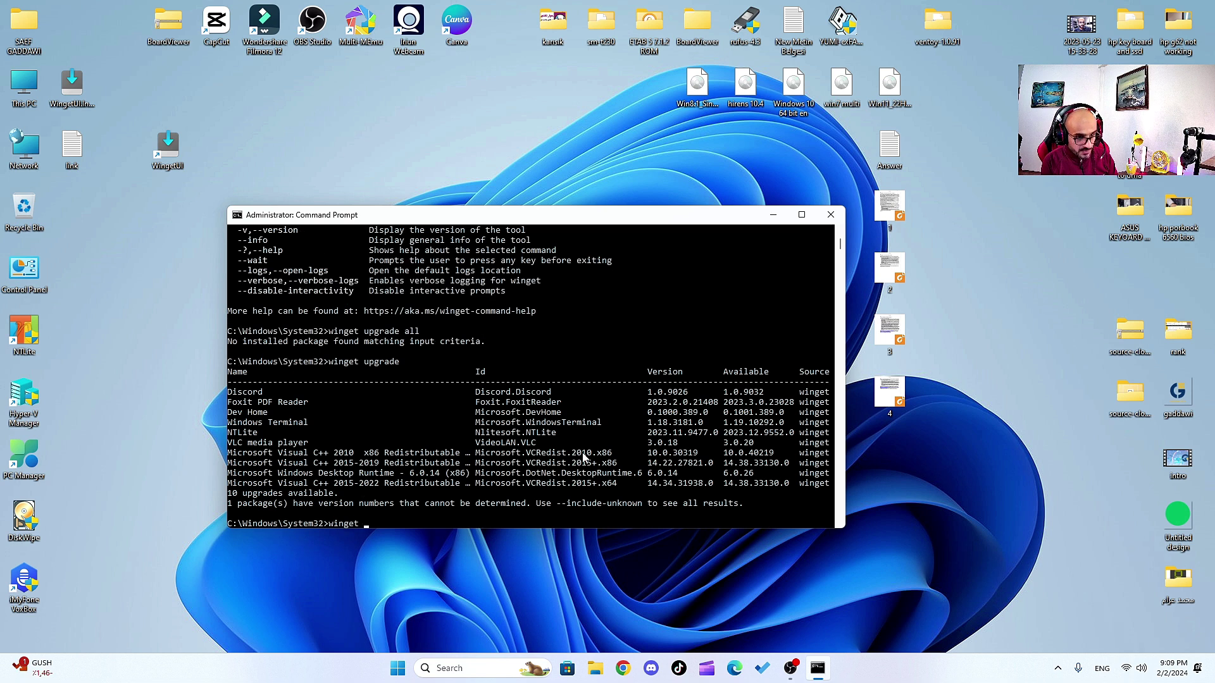
{"action": "type", "text": " upgrad"}
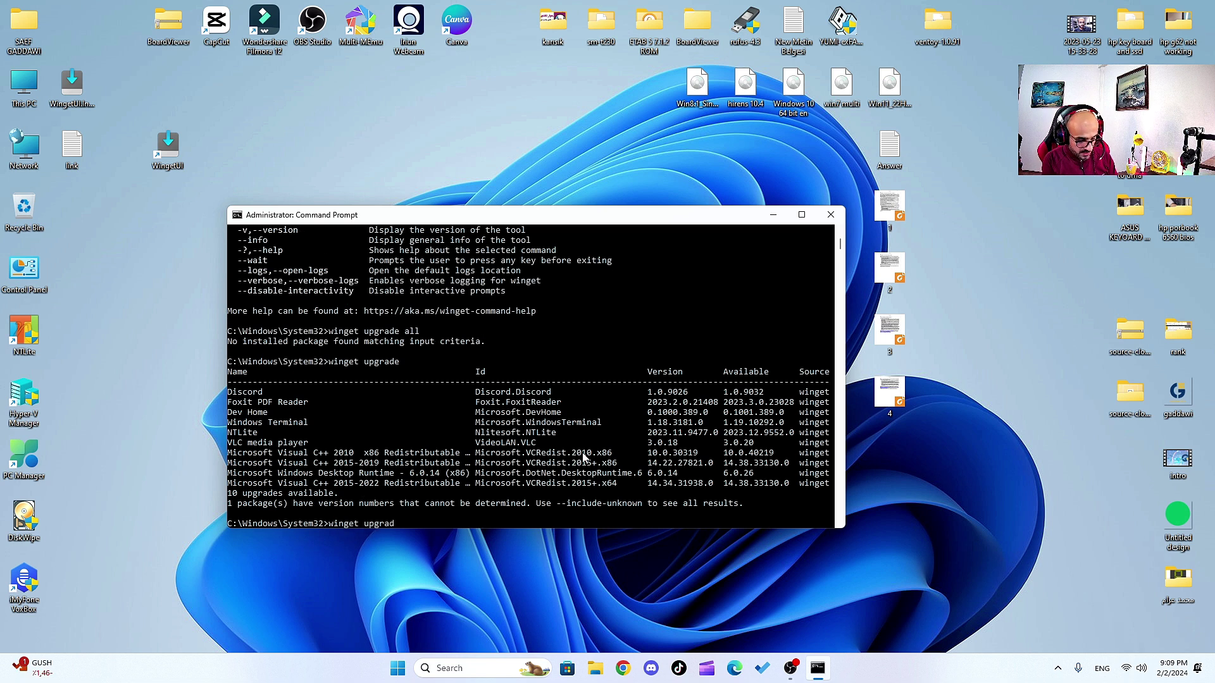
{"action": "type", "text": "e discord"}
{"action": "key", "text": "Return"}
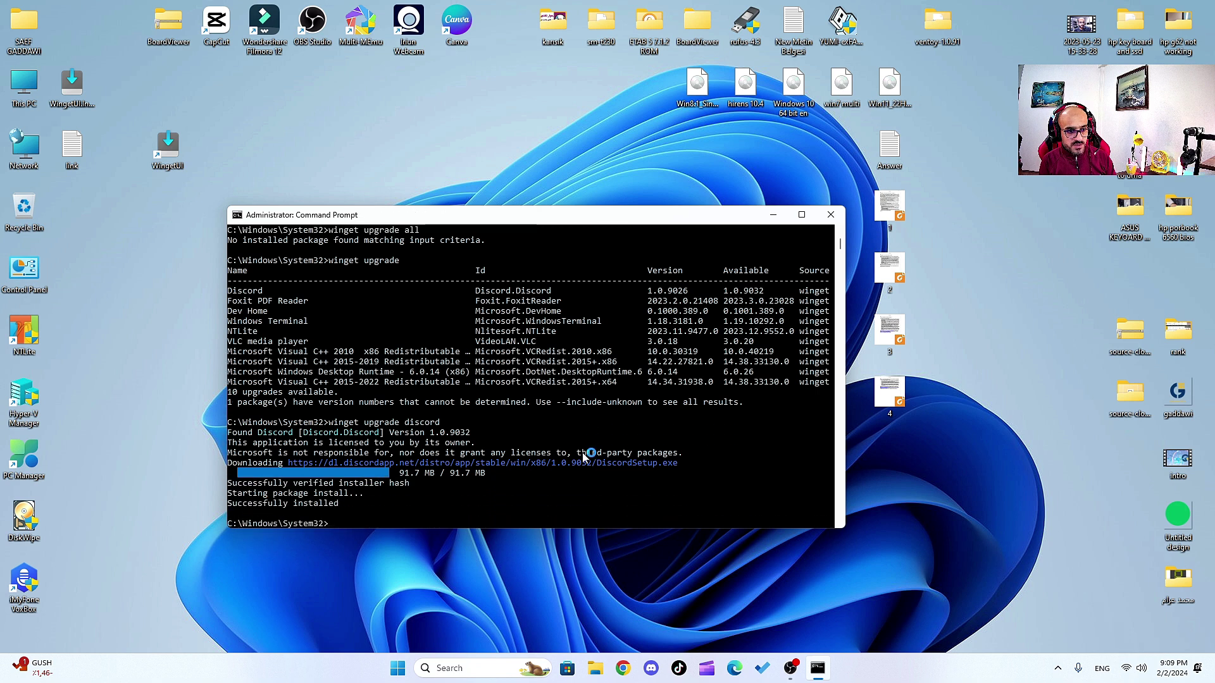
Run winget upgrade again to list the packages that still have upgrades available
{"action": "type", "text": "winget "}
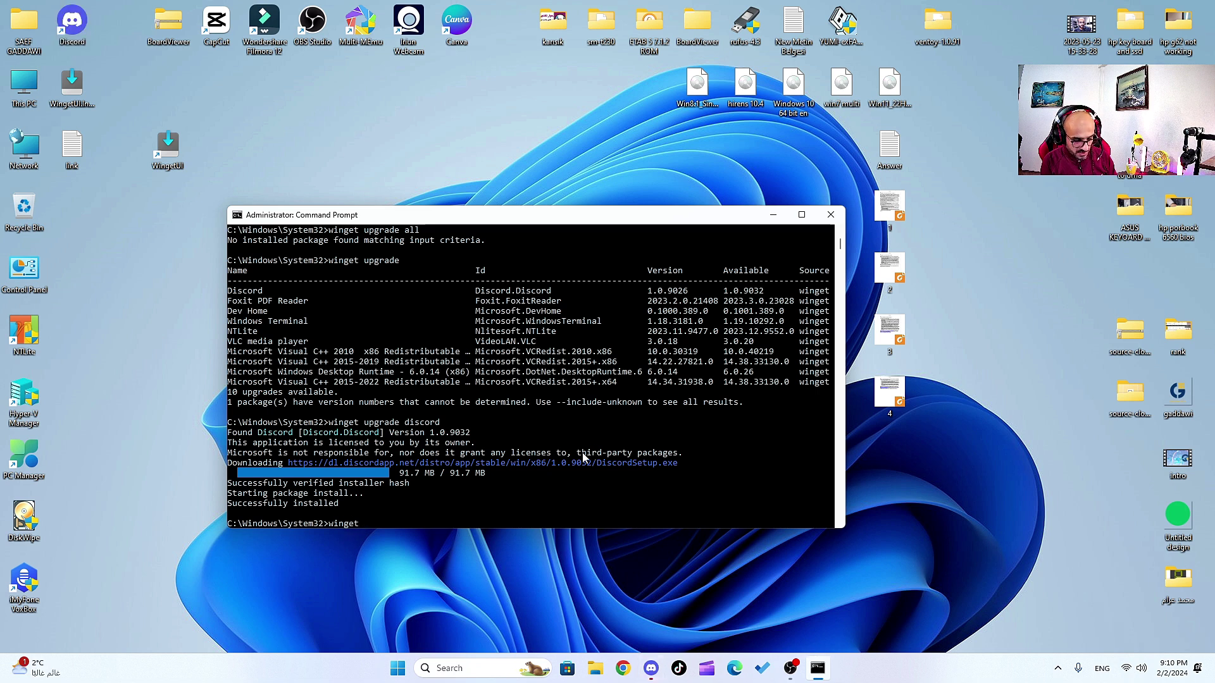
{"action": "type", "text": "upgrade"}
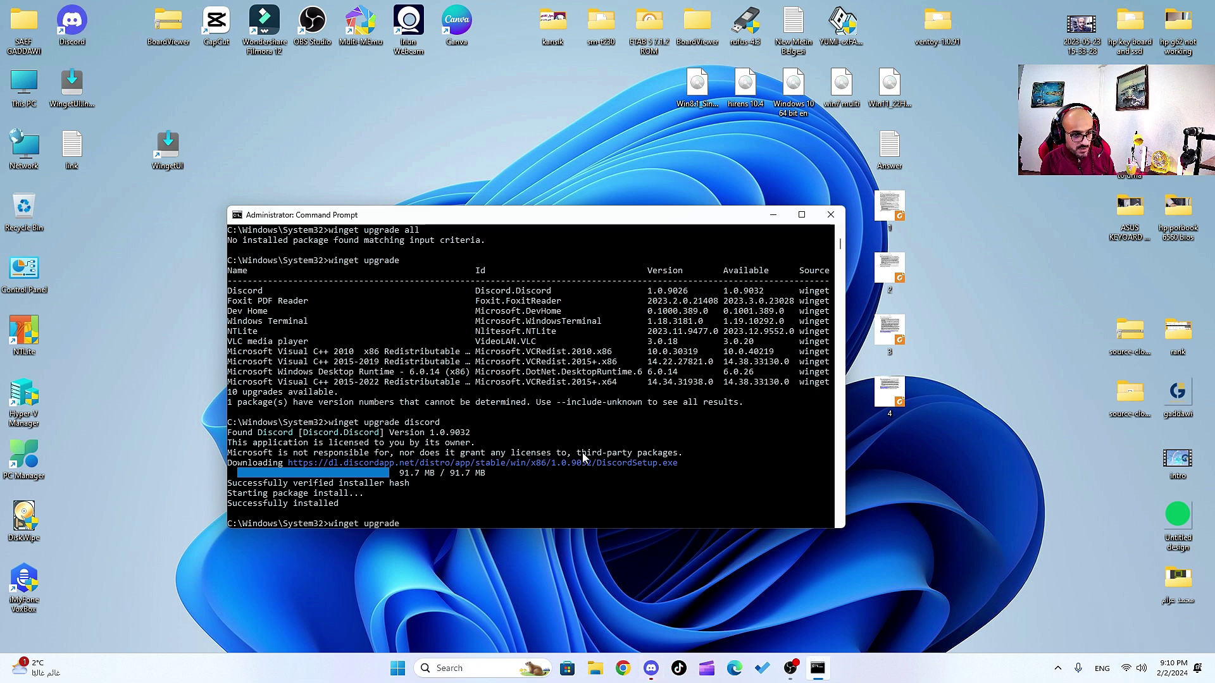
{"action": "key", "text": "Return"}
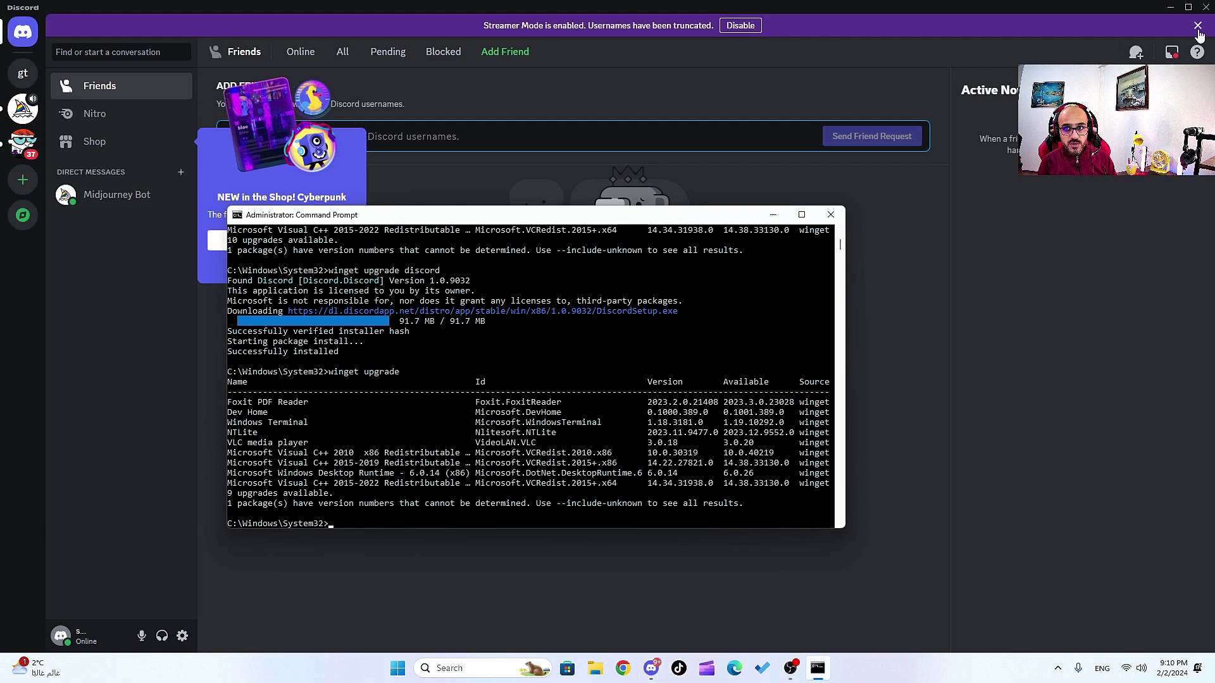
Upgrade every outdated package at once by running winget upgrade --all
{"action": "type", "text": "w"}
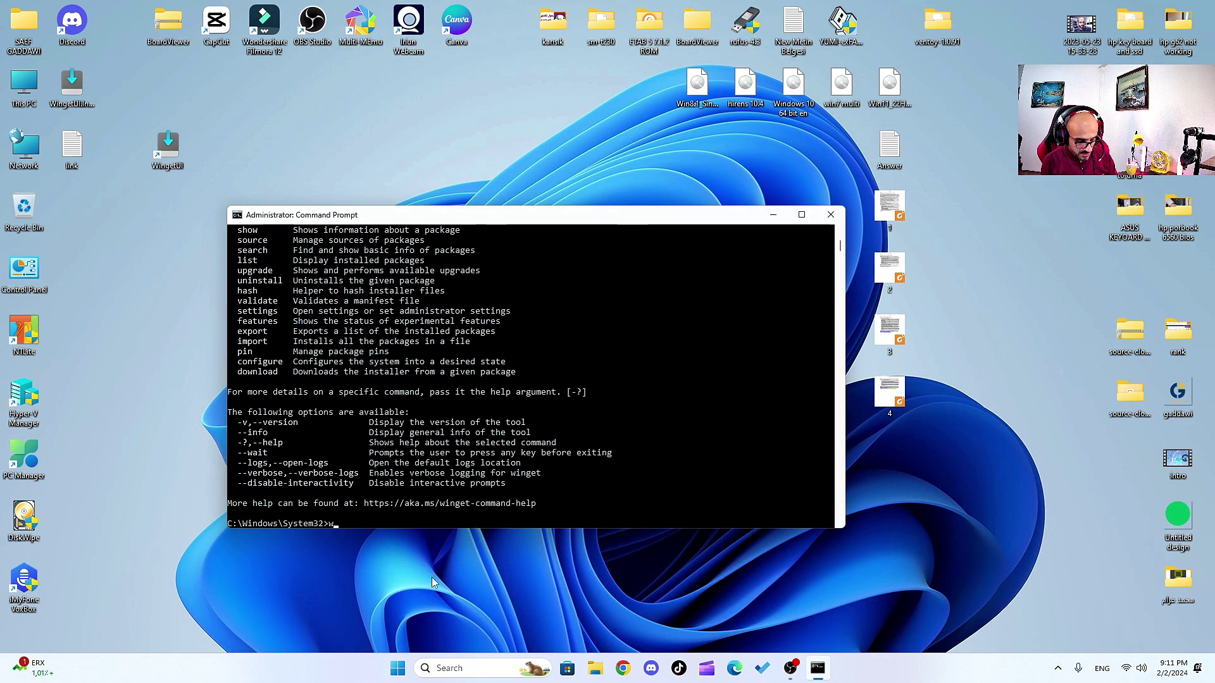
{"action": "key", "text": "BackSpace"}
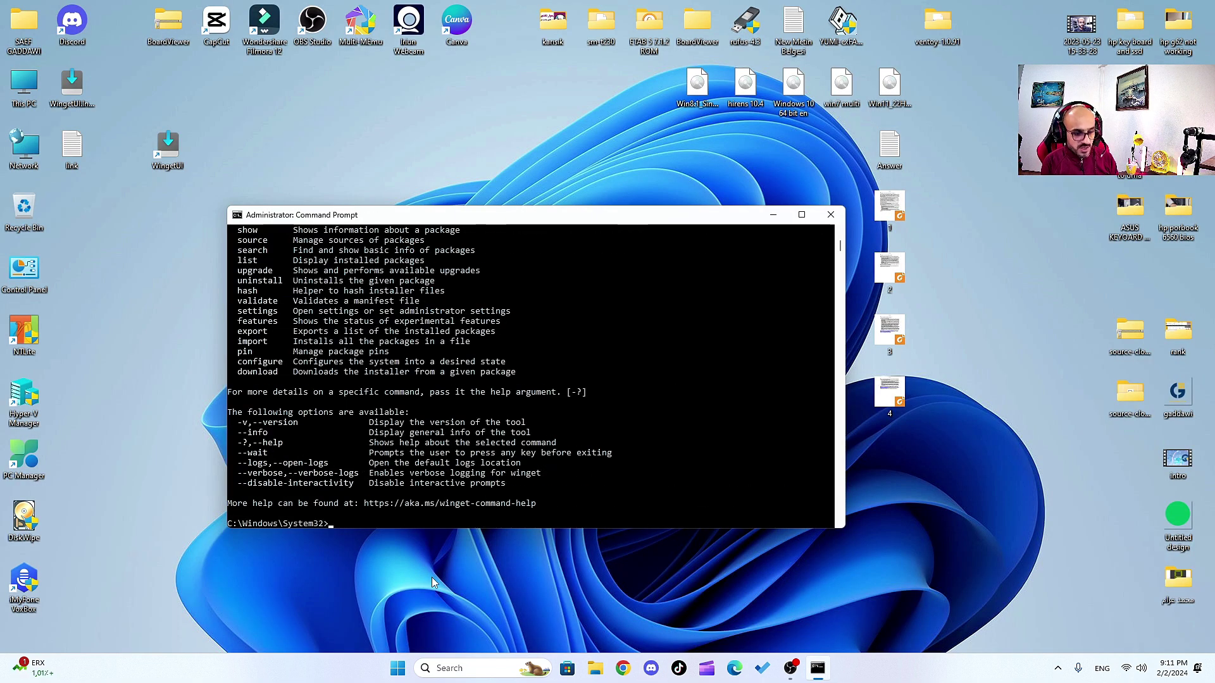
{"action": "type", "text": "win"}
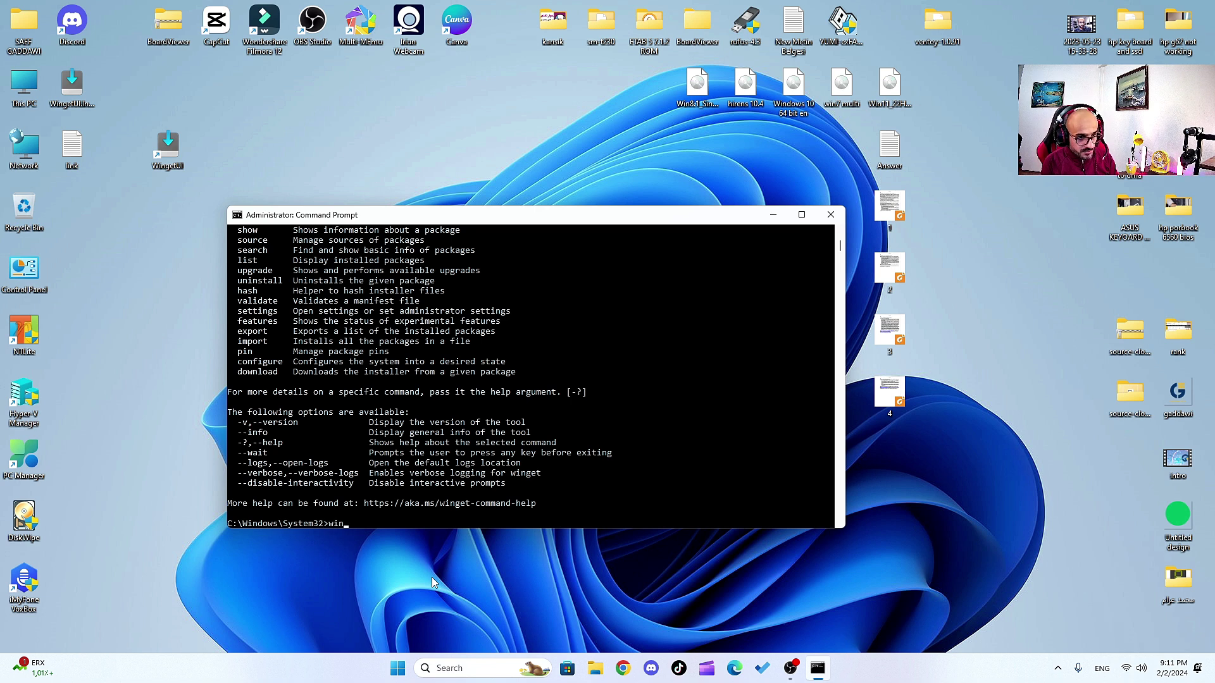
{"action": "type", "text": "get "}
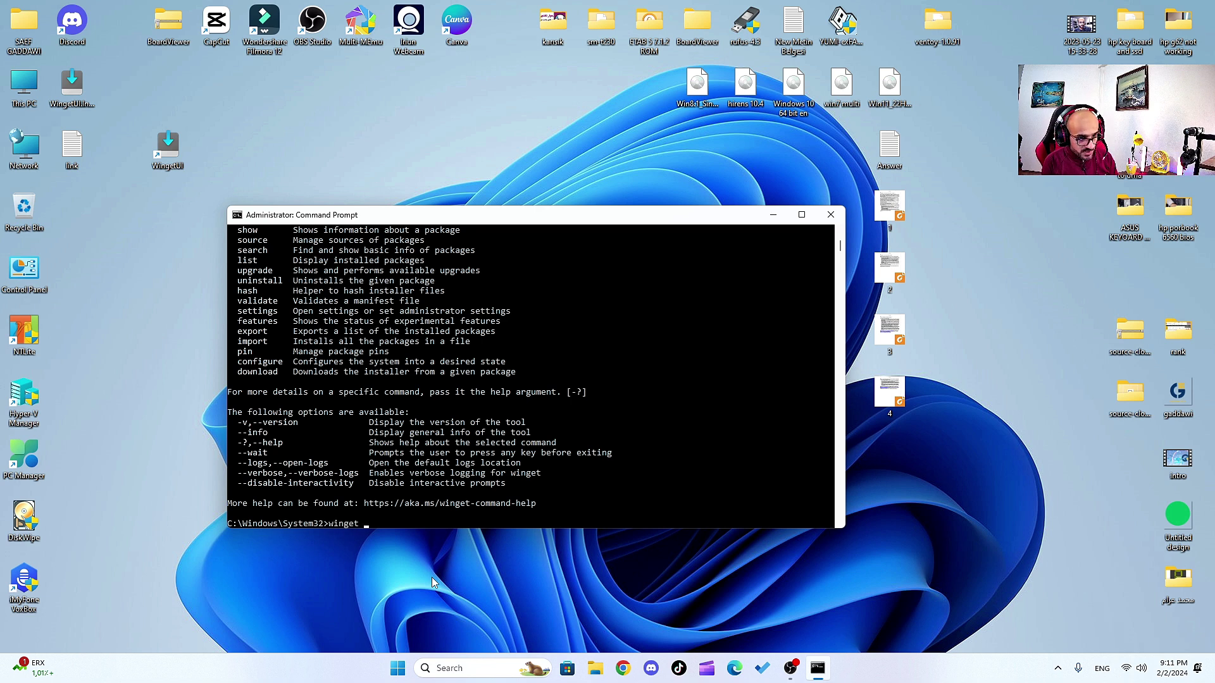
{"action": "type", "text": "u"}
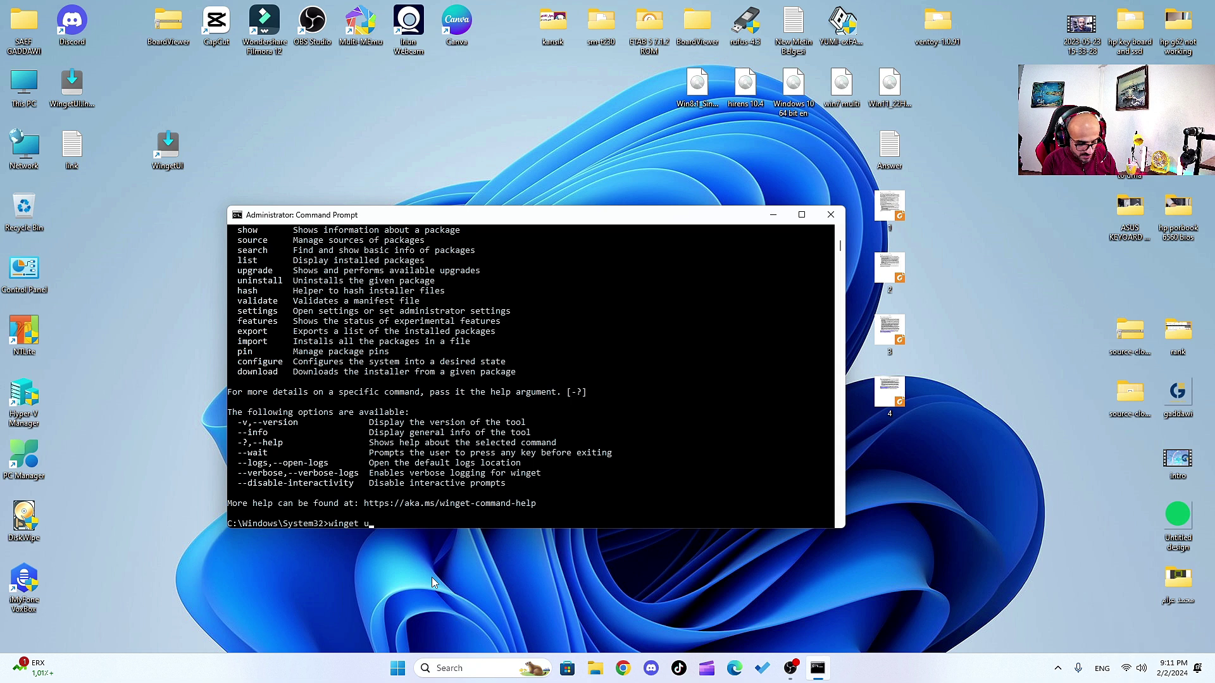
{"action": "type", "text": "pgrade"}
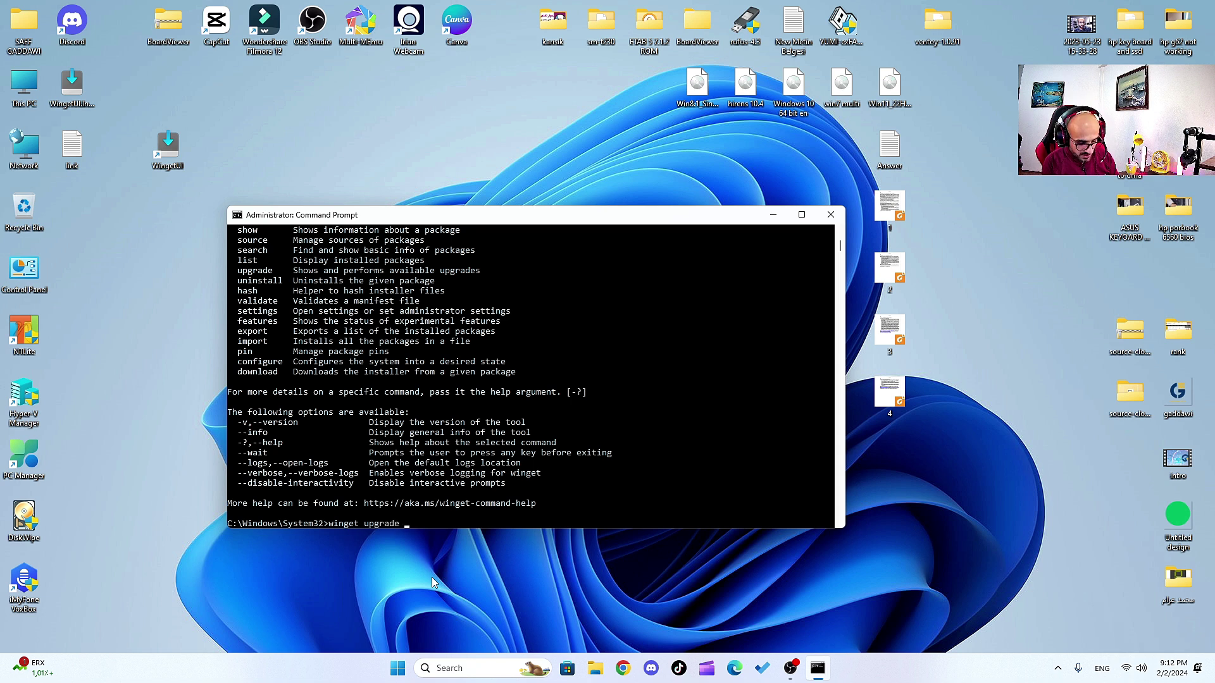
{"action": "type", "text": " --all"}
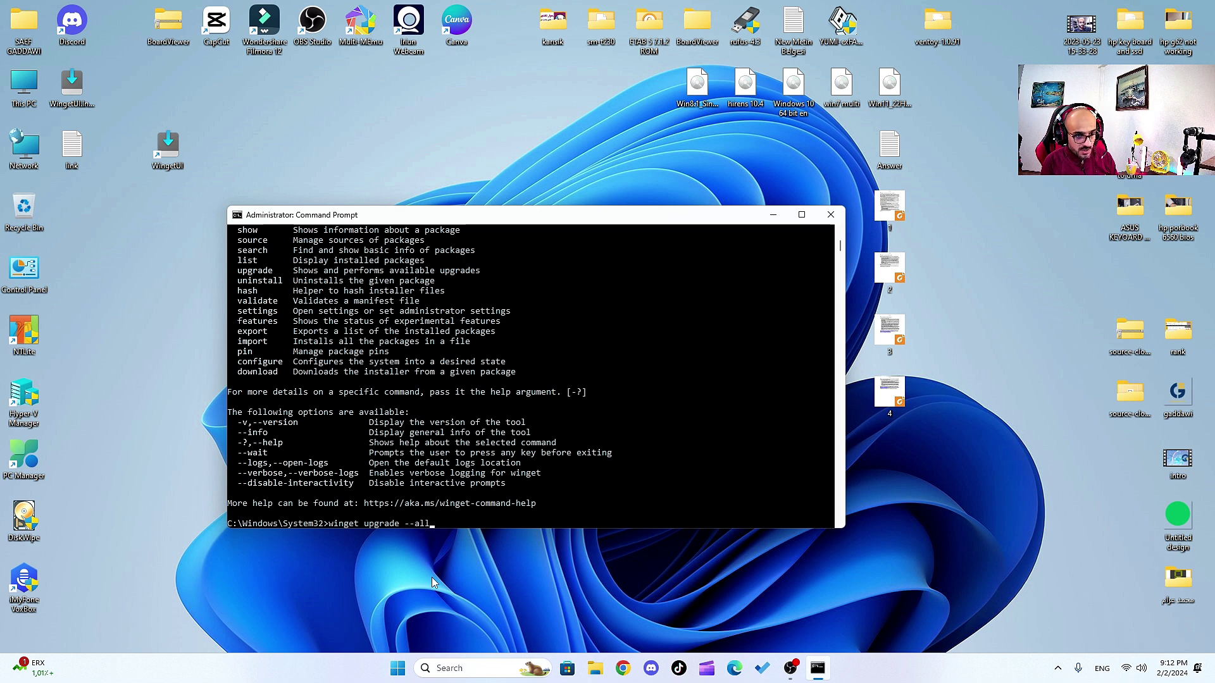
{"action": "key", "text": "Return"}
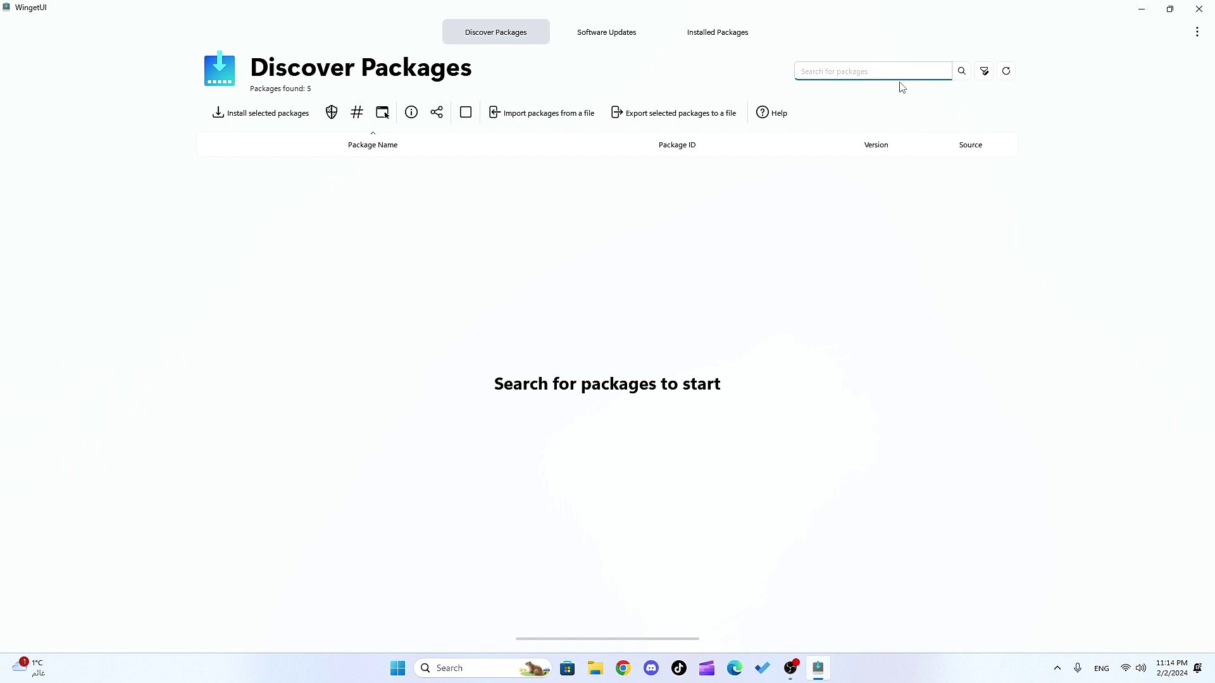
In WingetUI, search the discoverable packages for gom player, mark the first GOMLab.GOMPlayer package for installation, and clear the search
{"action": "type", "text": "gom p"}
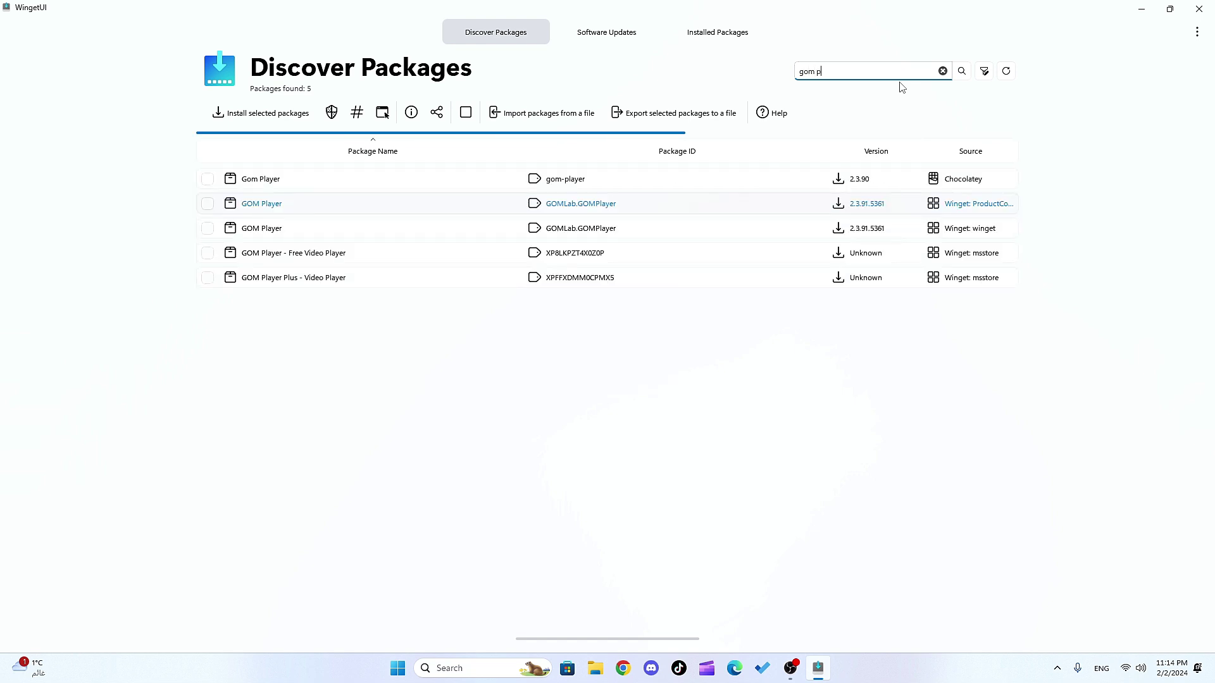
{"action": "type", "text": "layer"}
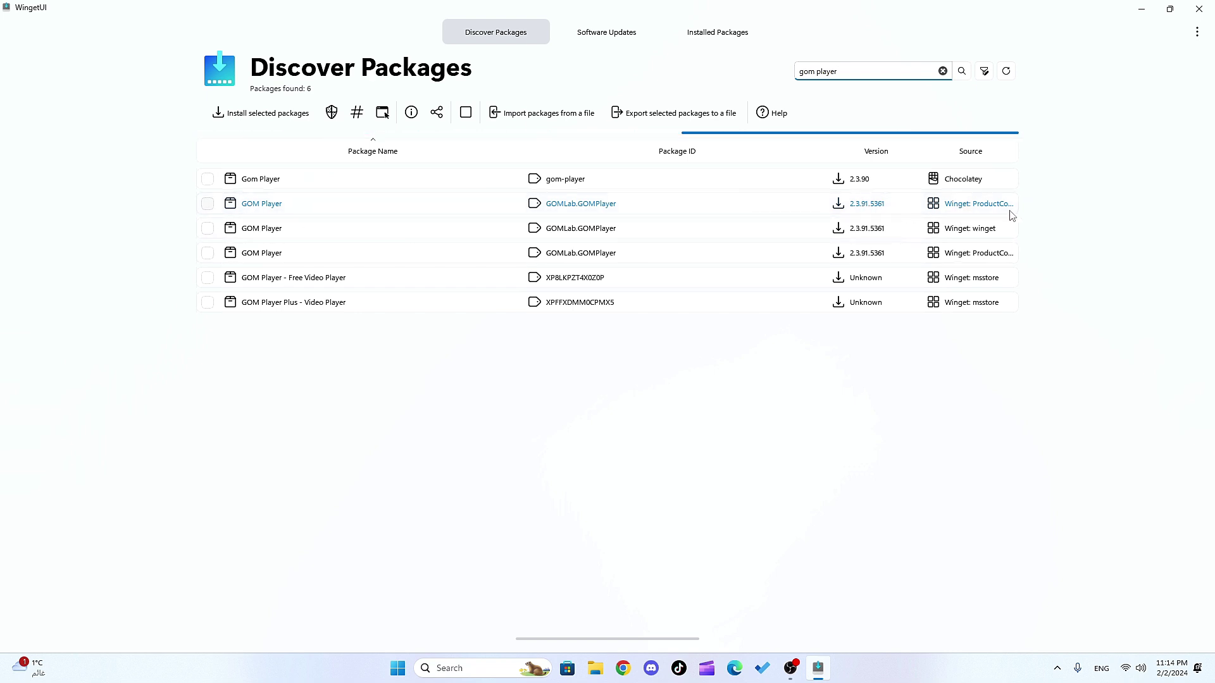
{"action": "left_click", "coordinate": [209, 203]}
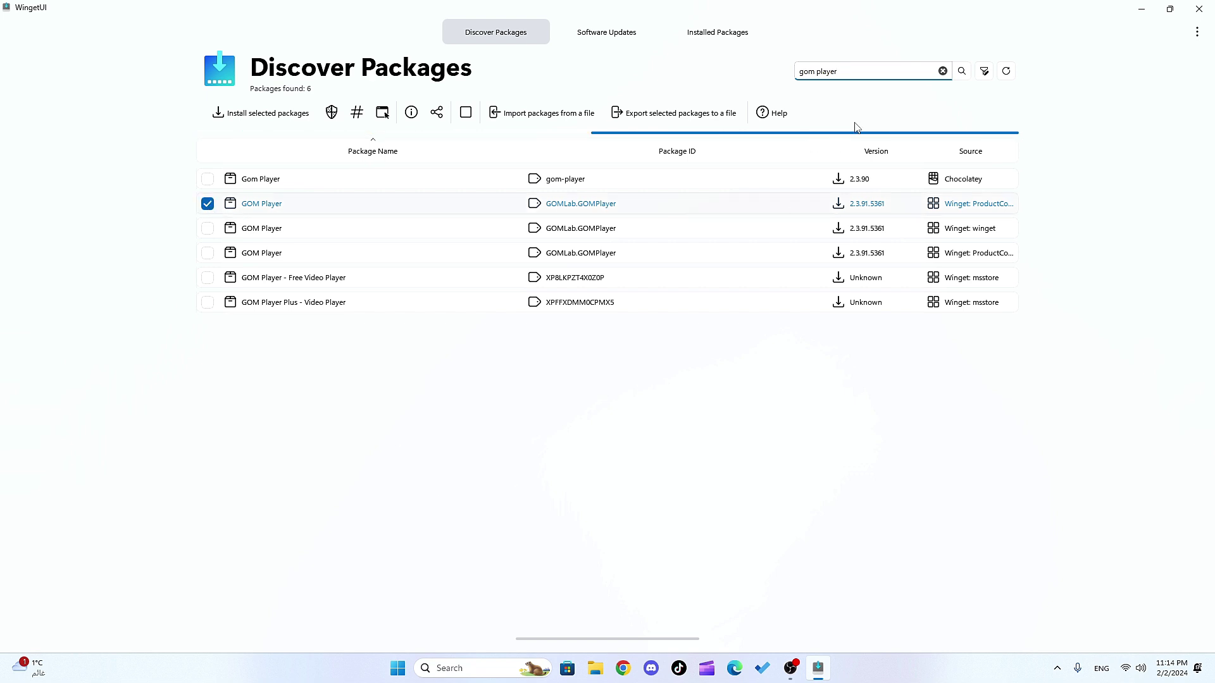
{"action": "left_click", "coordinate": [943, 71]}
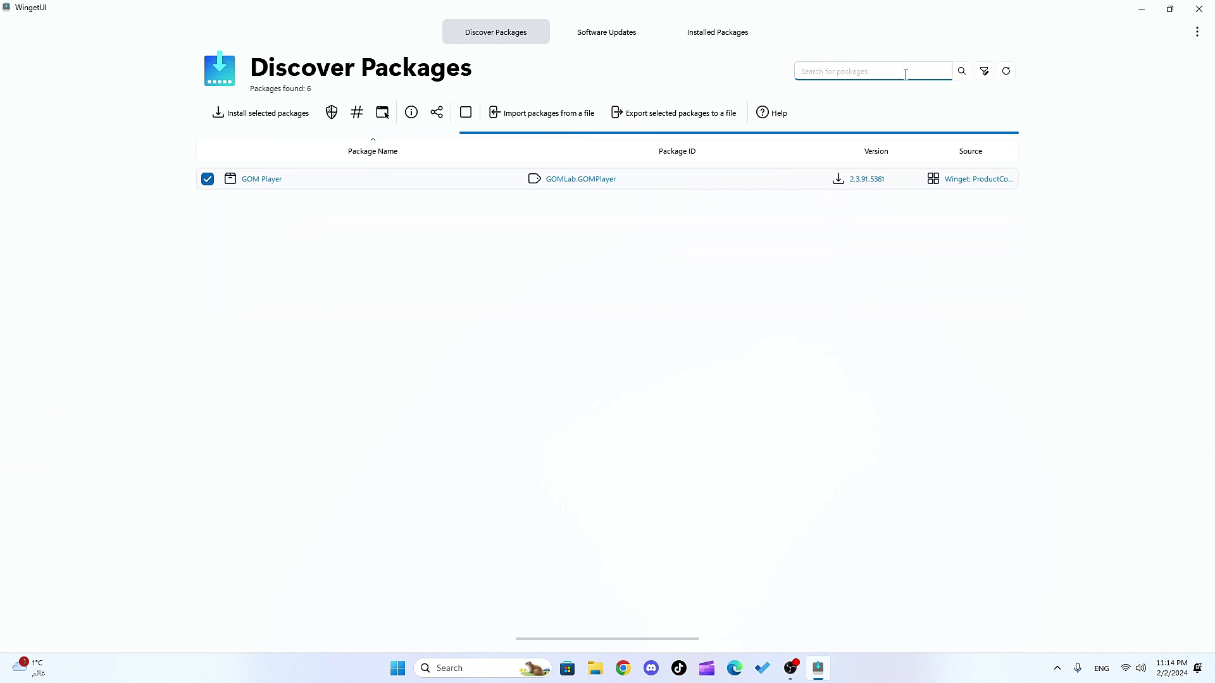
Search for winz, add the Corel.WinZip package to the selection, and clear the search
{"action": "type", "text": "winz"}
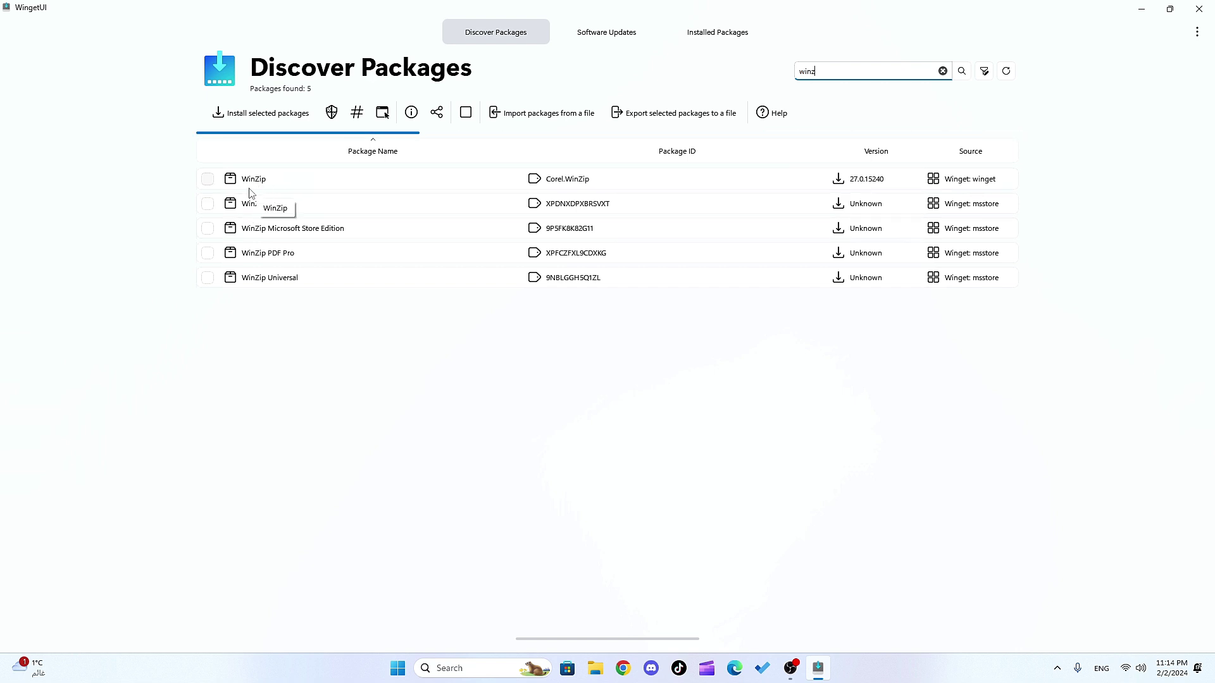
{"action": "left_click", "coordinate": [208, 178]}
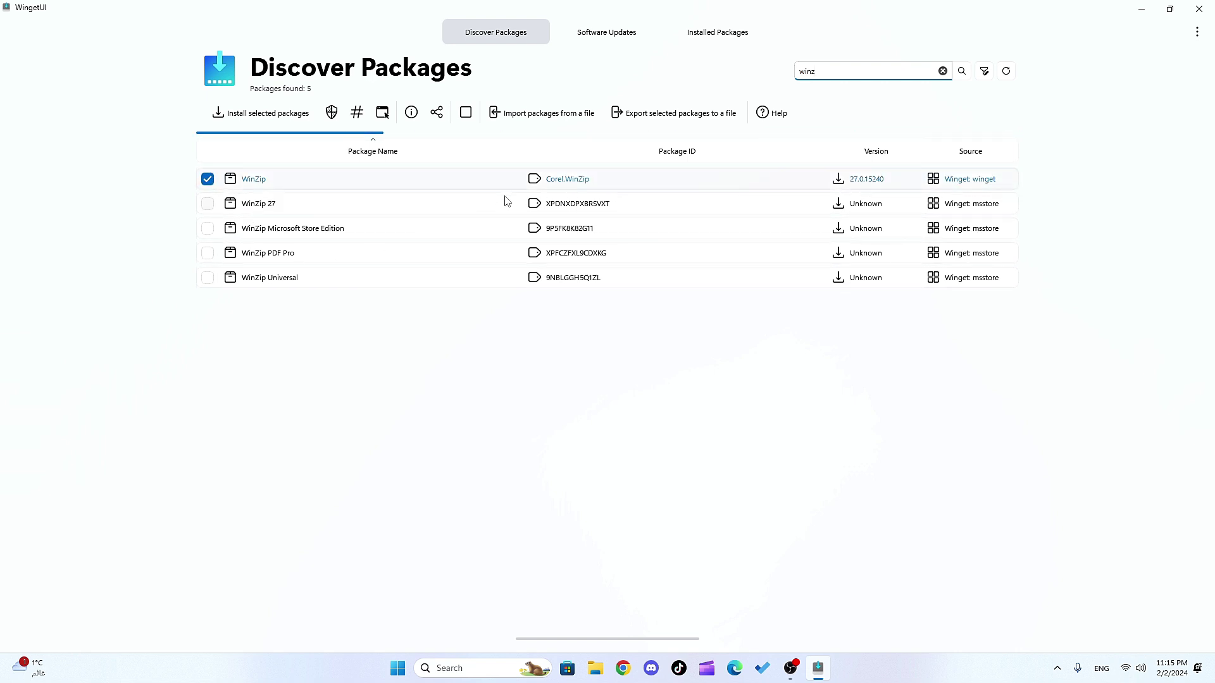
{"action": "left_click", "coordinate": [943, 71]}
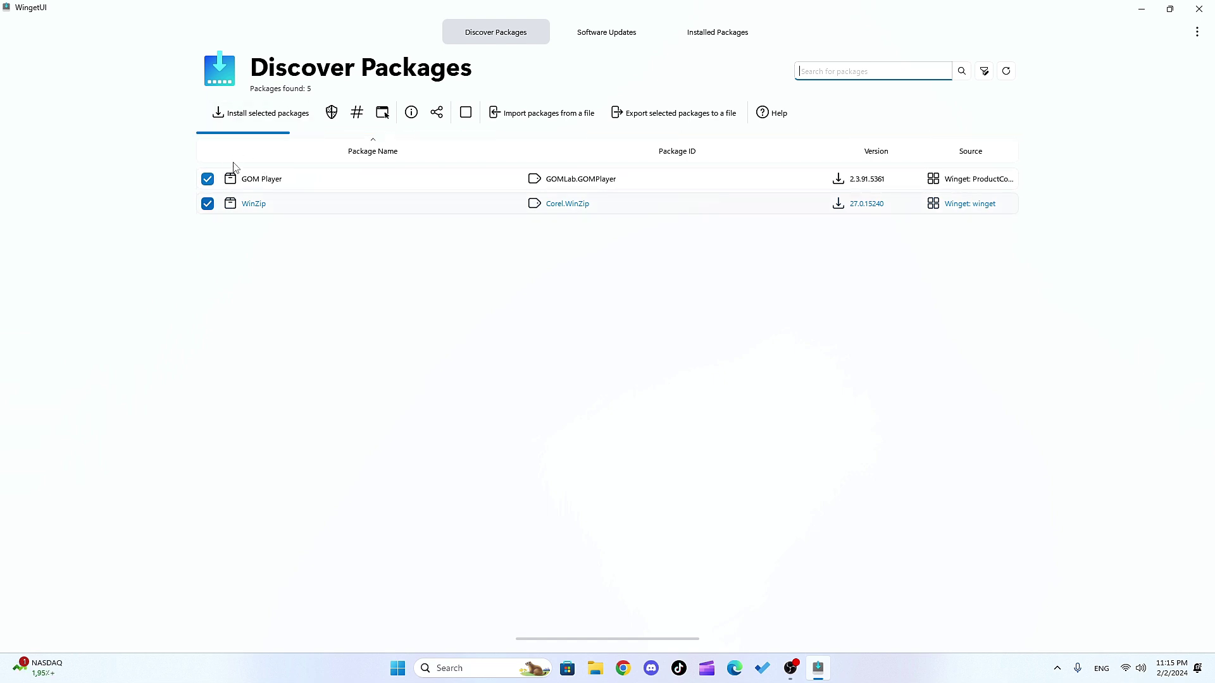
Install the selected GOM Player and WinZip packages, and dismiss the installation notice and the GOM Player operation entry
{"action": "left_click", "coordinate": [277, 117]}
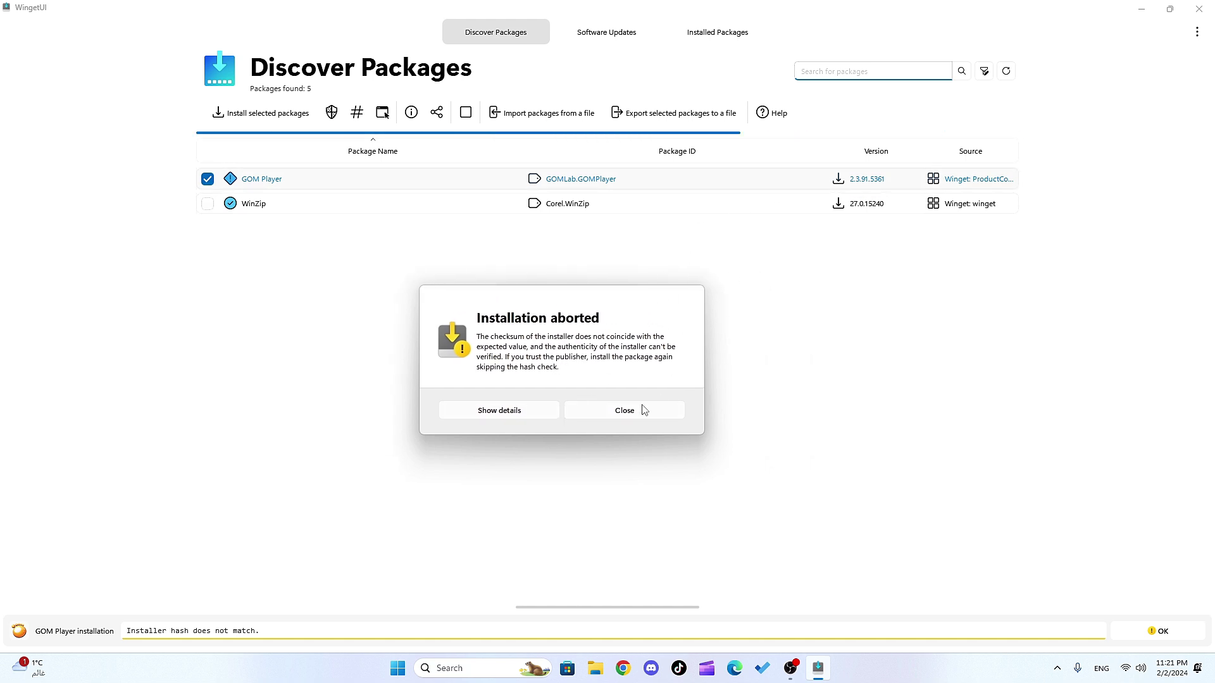
{"action": "left_click", "coordinate": [610, 416]}
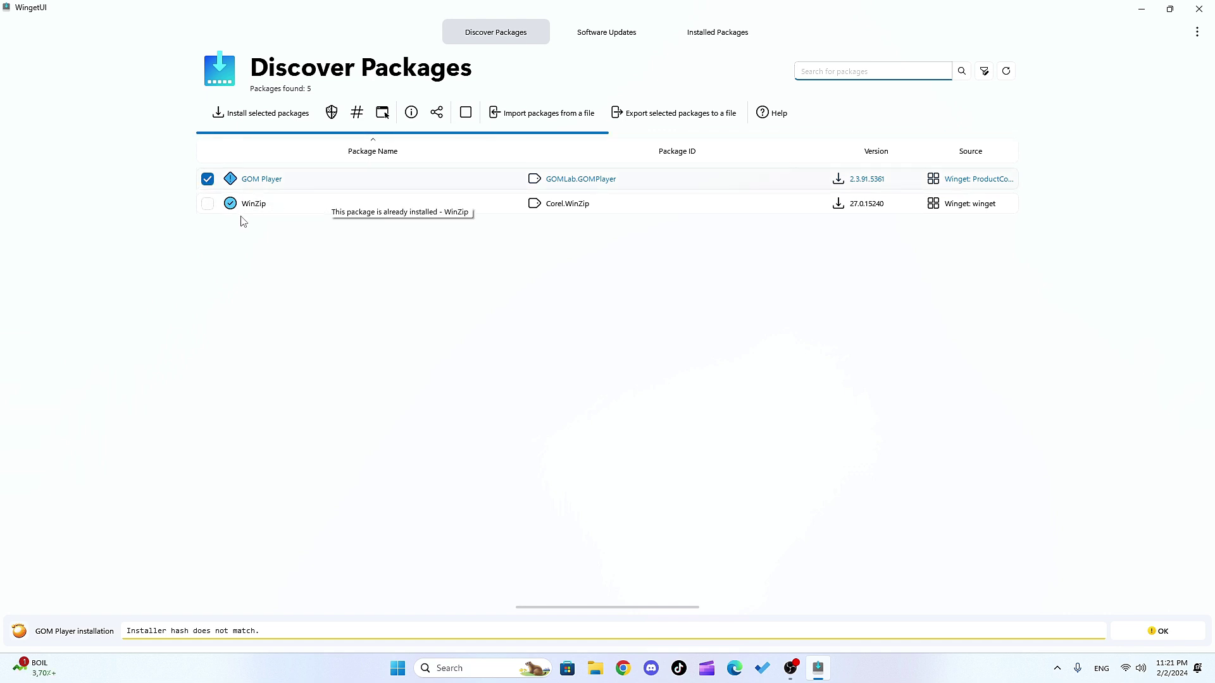
{"action": "left_click", "coordinate": [1154, 631]}
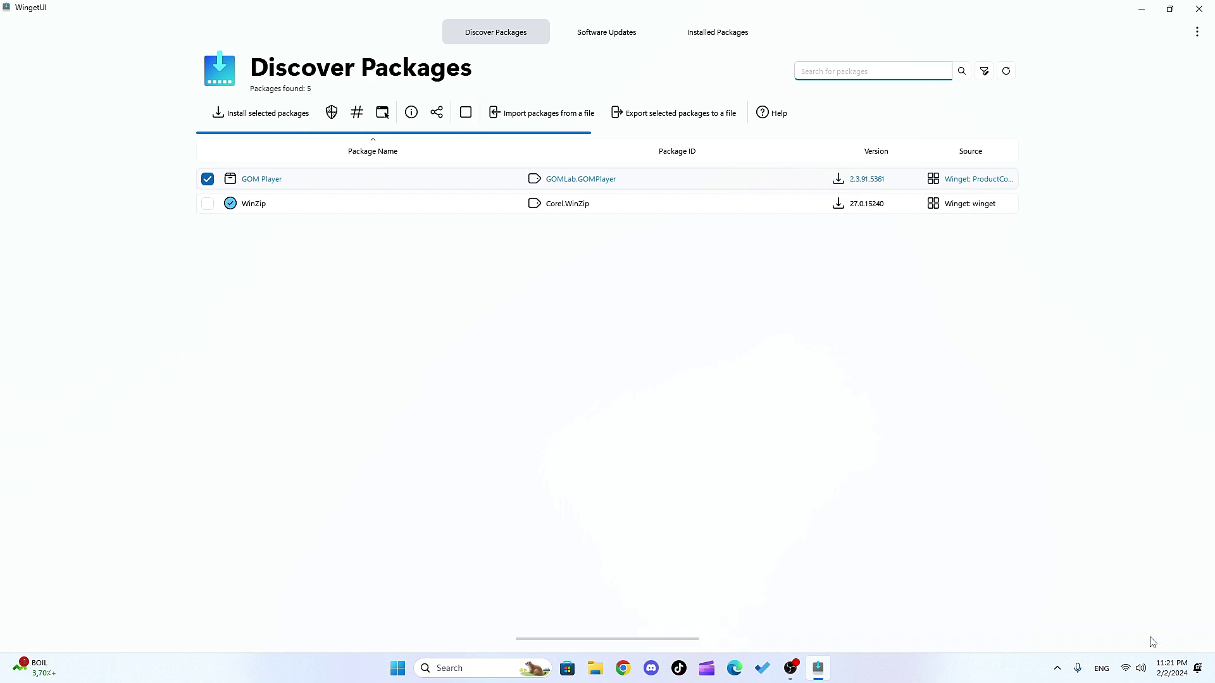
Search for gom pl, install the first GOMLab.GOMPlayer package from the winget source instead, and minimise the window to the desktop
{"action": "left_click", "coordinate": [832, 75]}
{"action": "type", "text": "gom pl"}
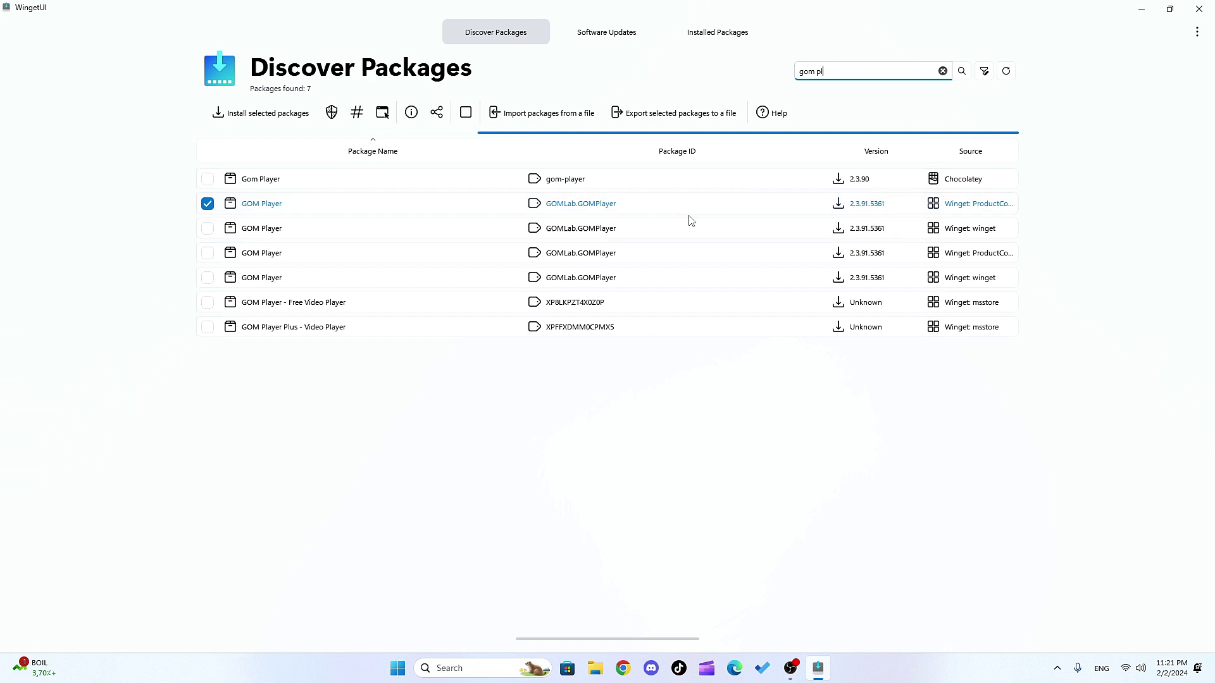
{"action": "left_click", "coordinate": [207, 228]}
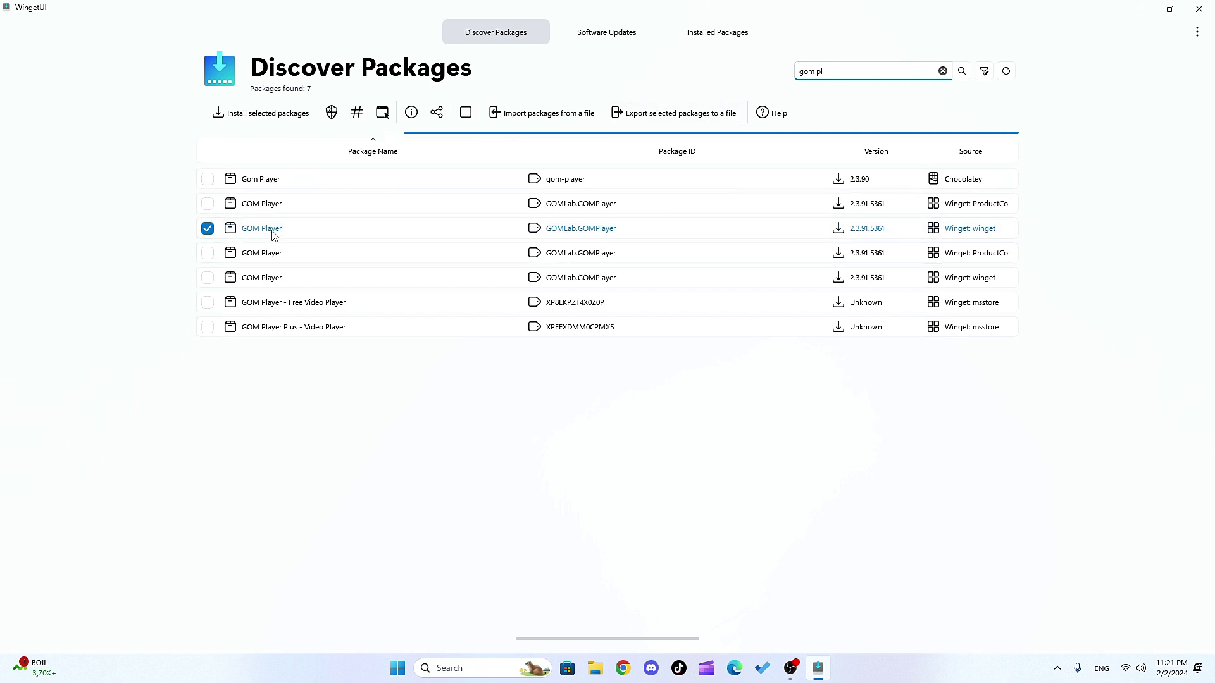
{"action": "left_click", "coordinate": [223, 119]}
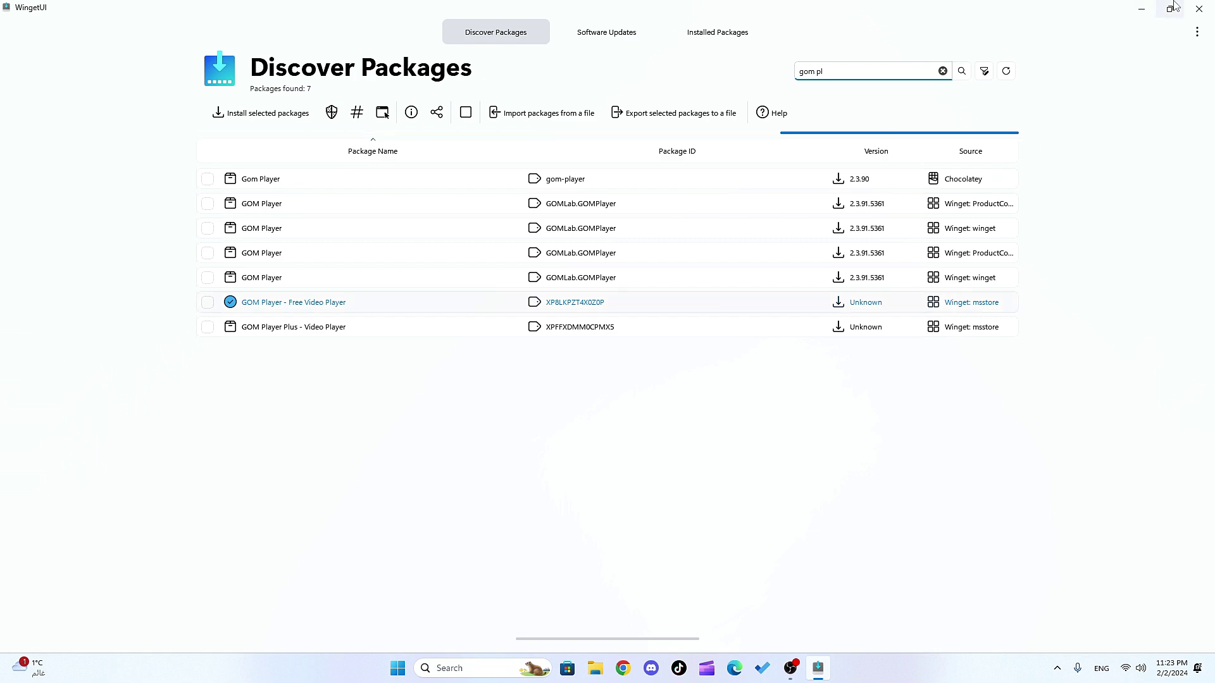
{"action": "left_click", "coordinate": [1142, 8]}
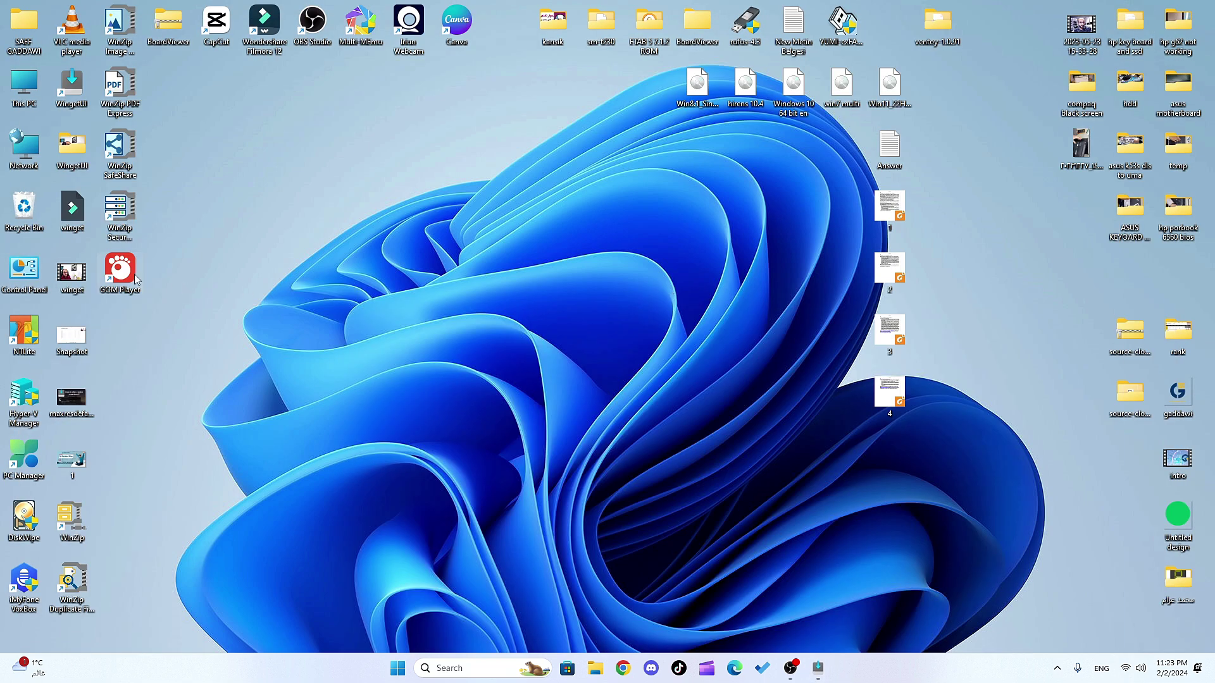